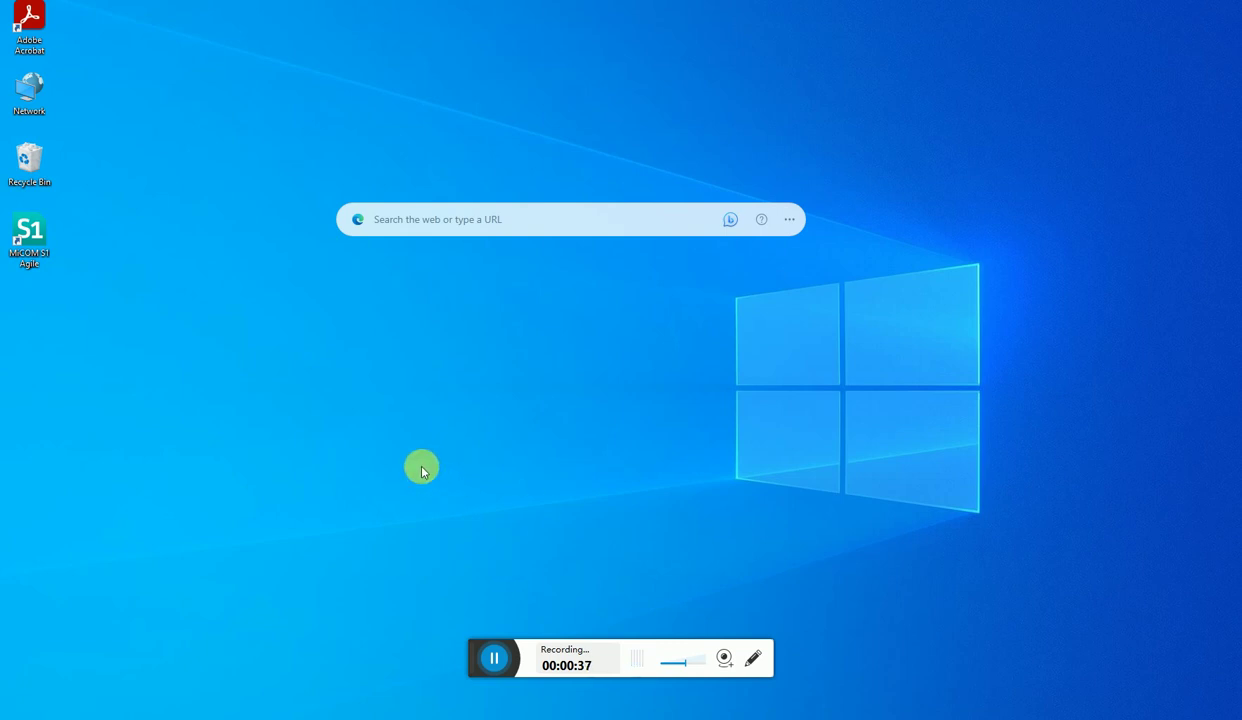
- Start MiCOM S1 Agile and begin extracting disturbances from the P442 device in substation TEST2
double_click(30, 240)
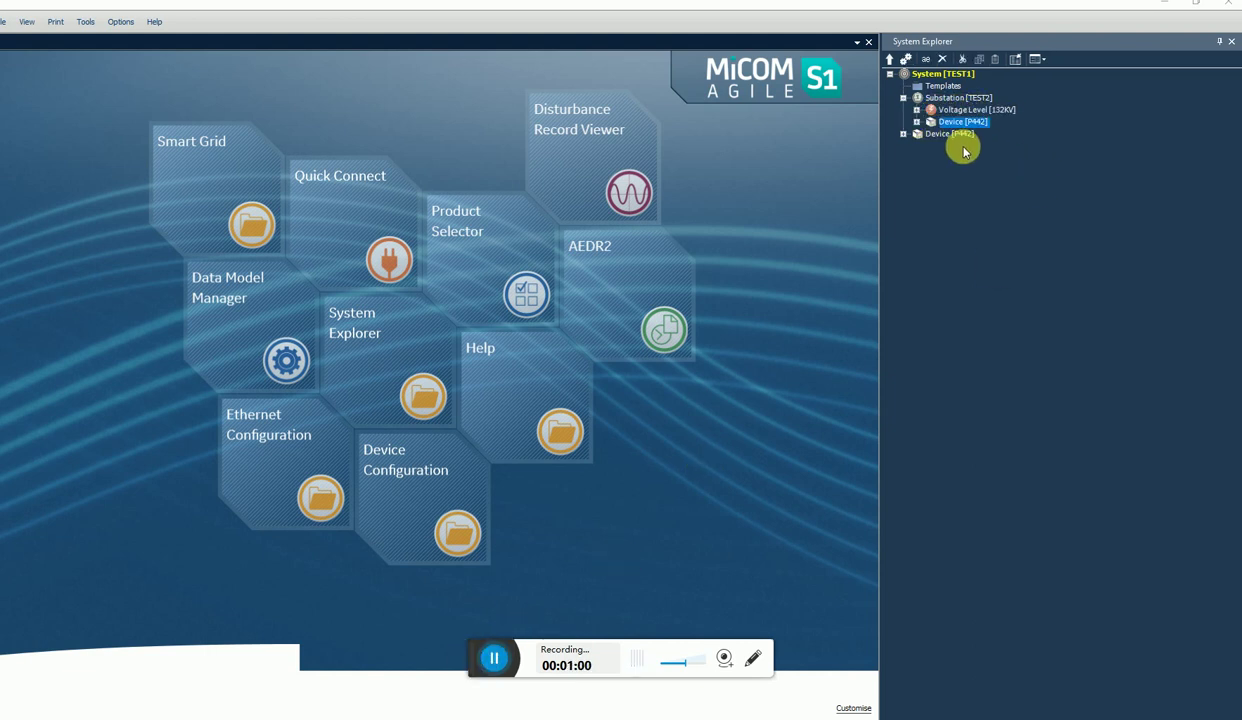
click(917, 121)
click(1001, 208)
right_click(1001, 208)
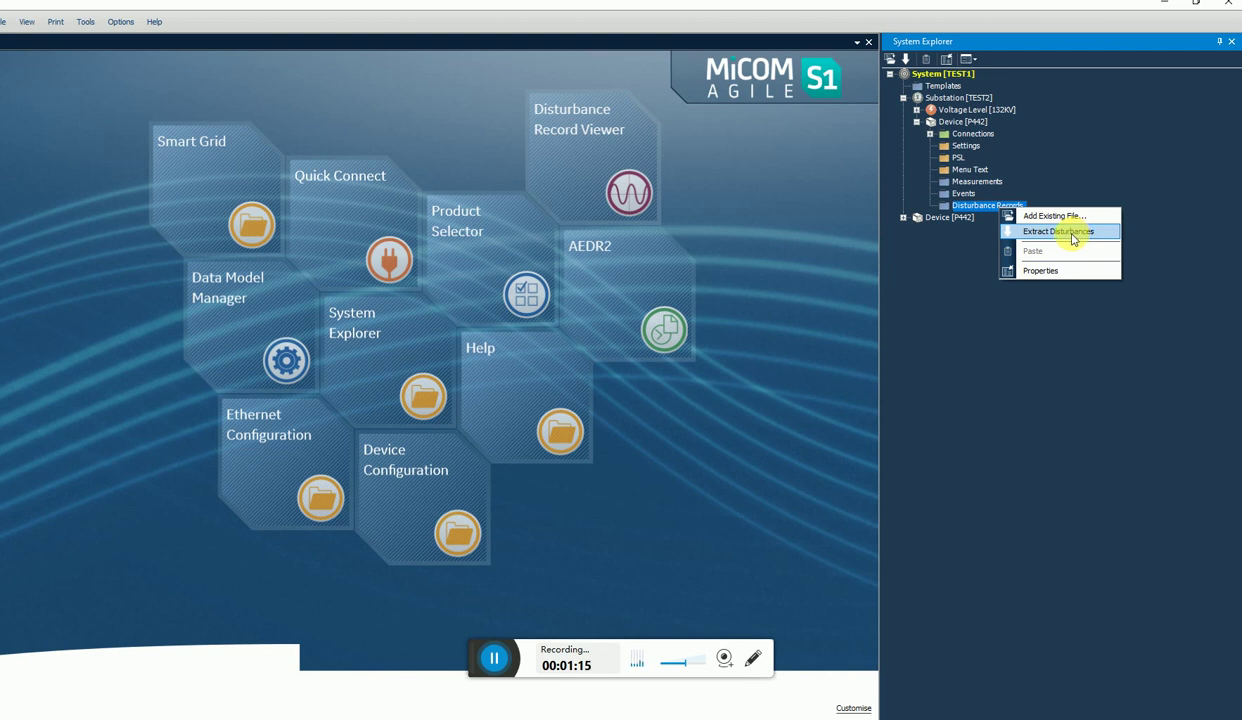
click(1051, 237)
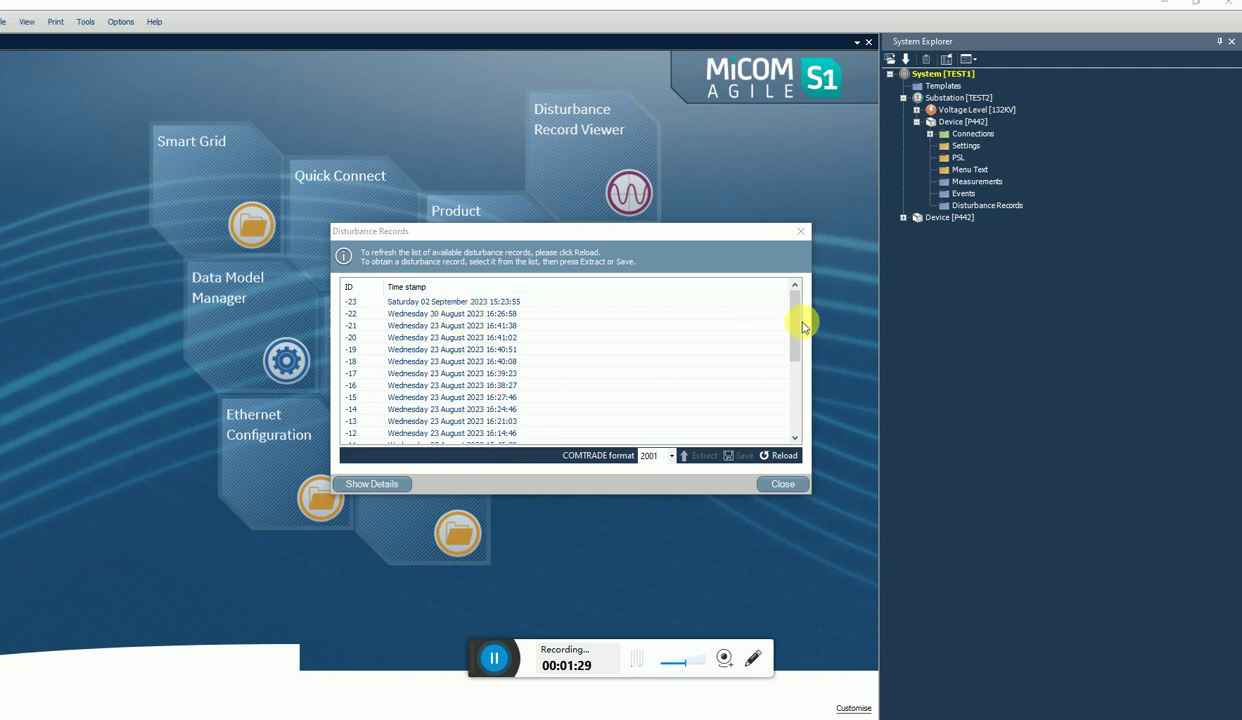
- Save disturbance record -22 of Wednesday 30 August 2023 16:26:58 in COMTRADE 2001 format and close the record list
mouse_move(794, 324)
mouse_down()
mouse_move(795, 399)
mouse_move(798, 310)
mouse_move(784, 344)
mouse_move(783, 317)
mouse_up()
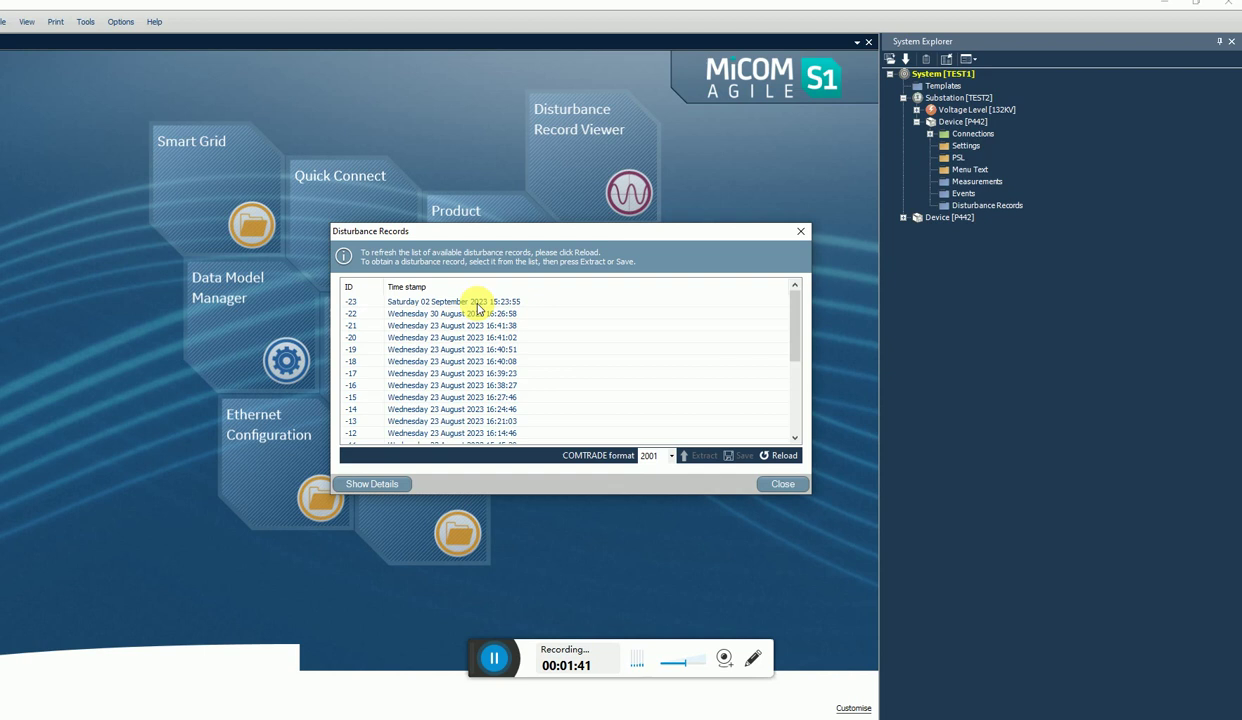
click(466, 316)
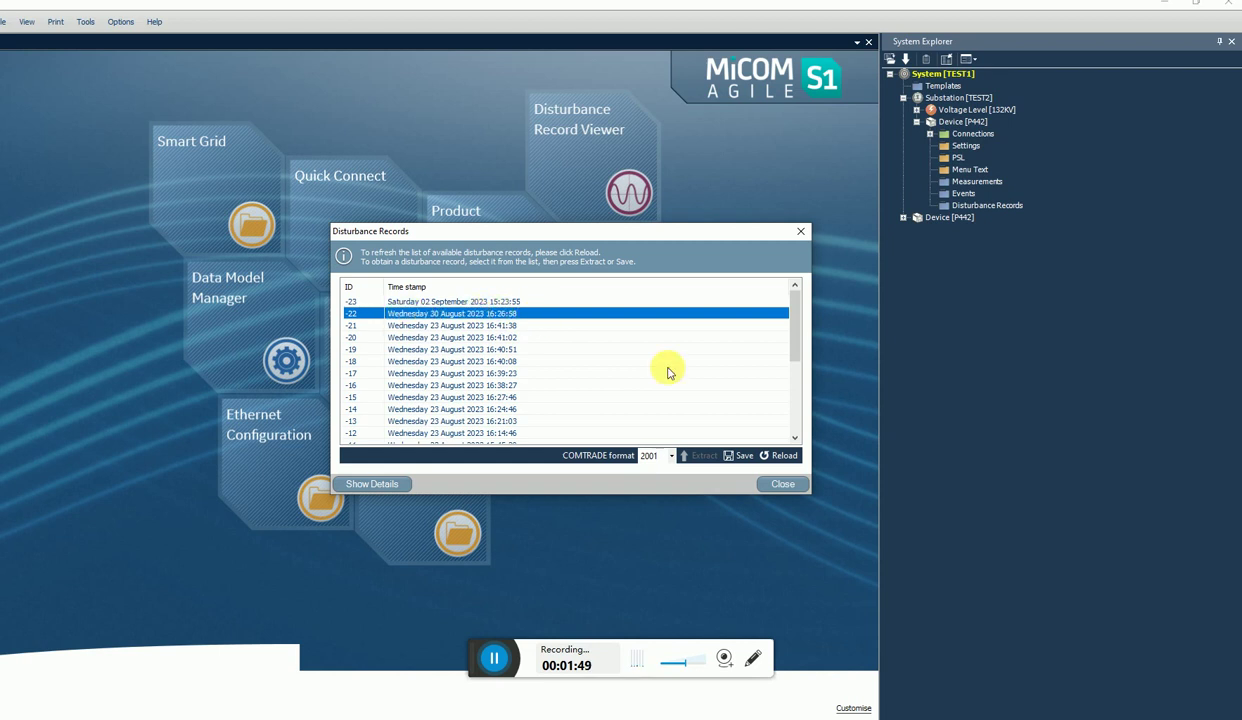
click(733, 455)
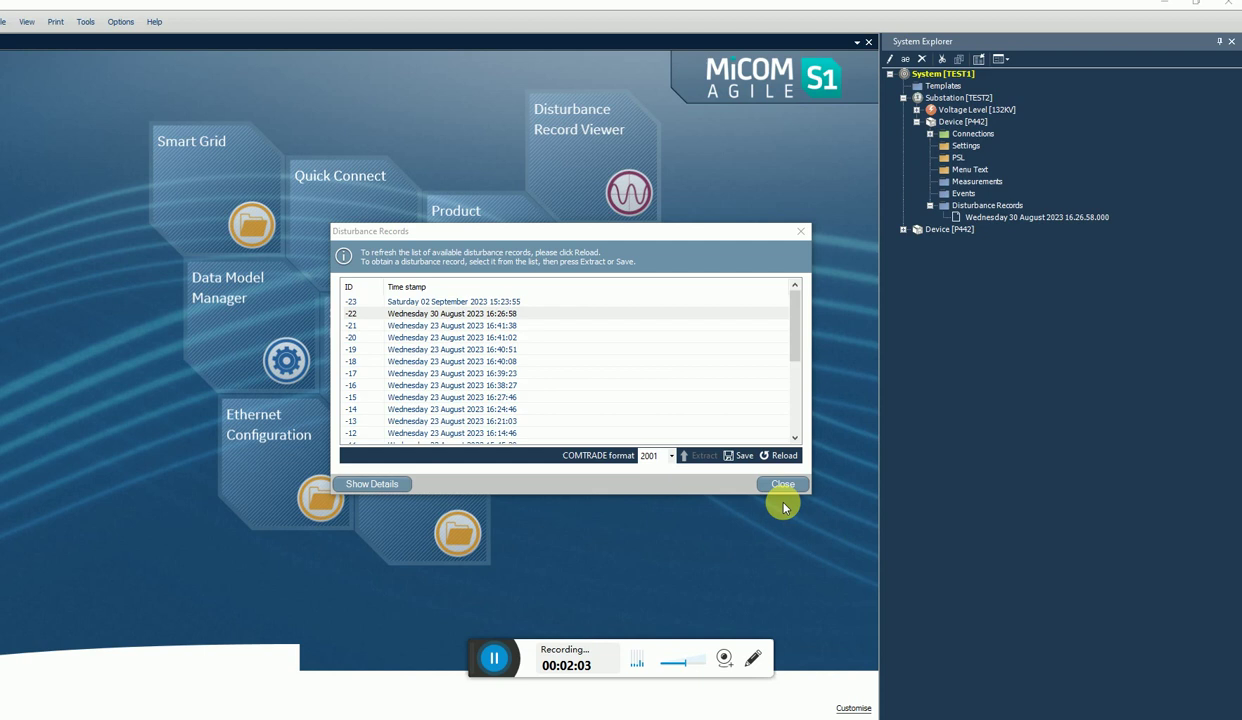
click(762, 484)
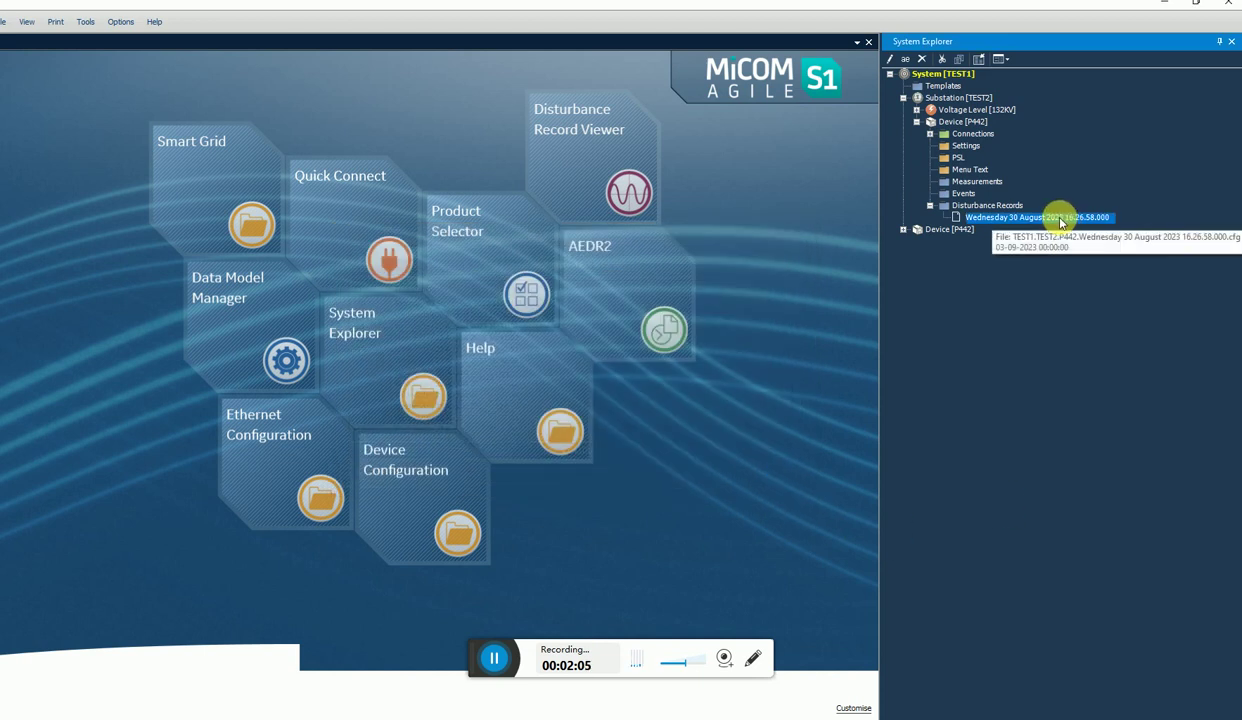
- Copy the extracted record Wednesday 30 August 2023 16.26.58.000 to the desktop
right_click(1060, 220)
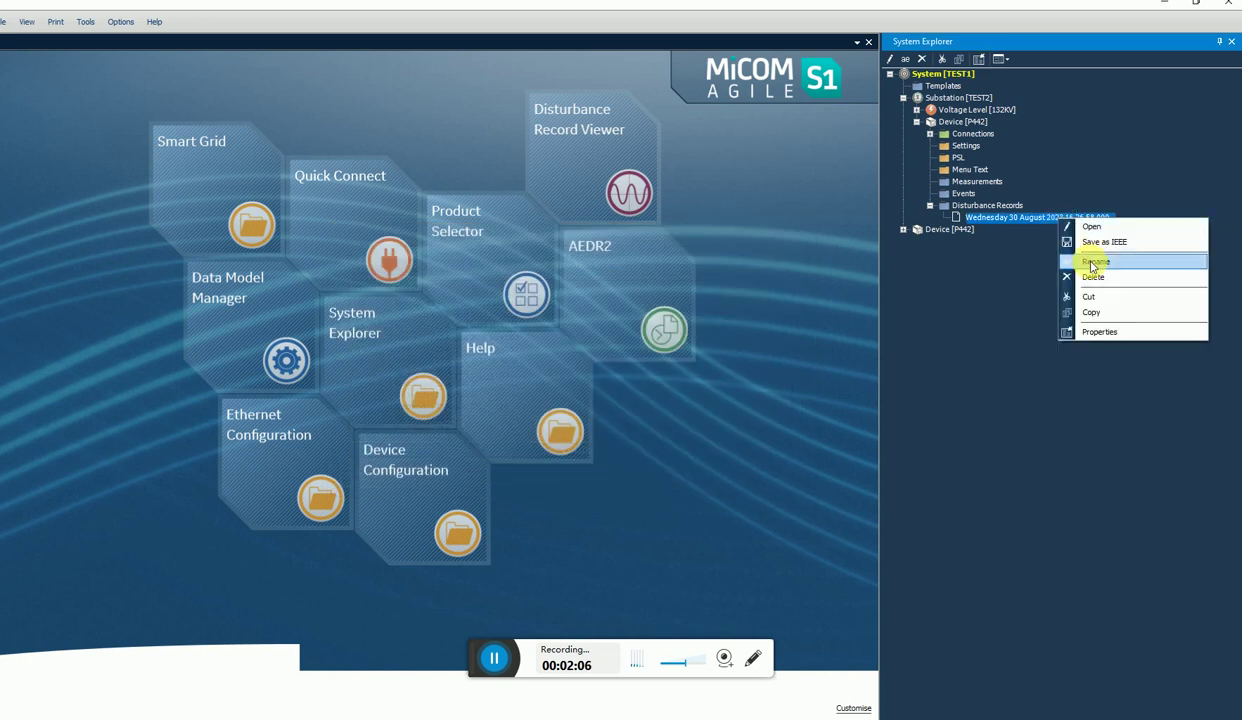
click(1097, 313)
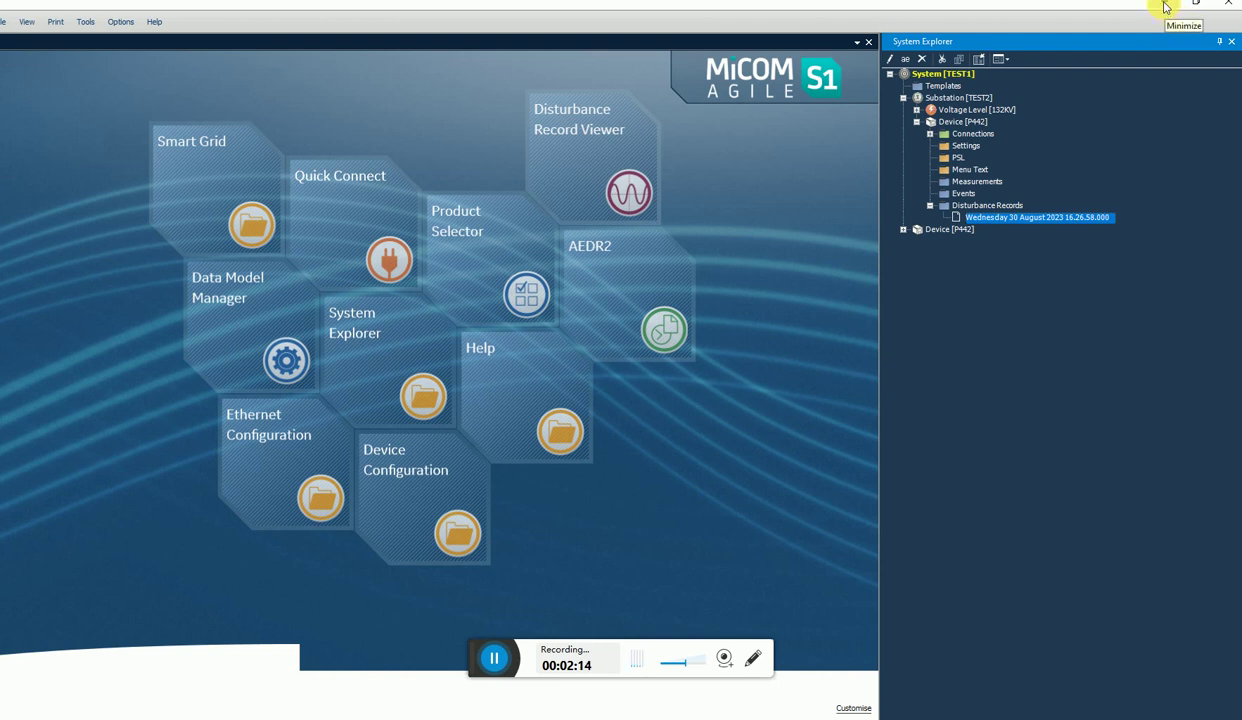
key(super+d)
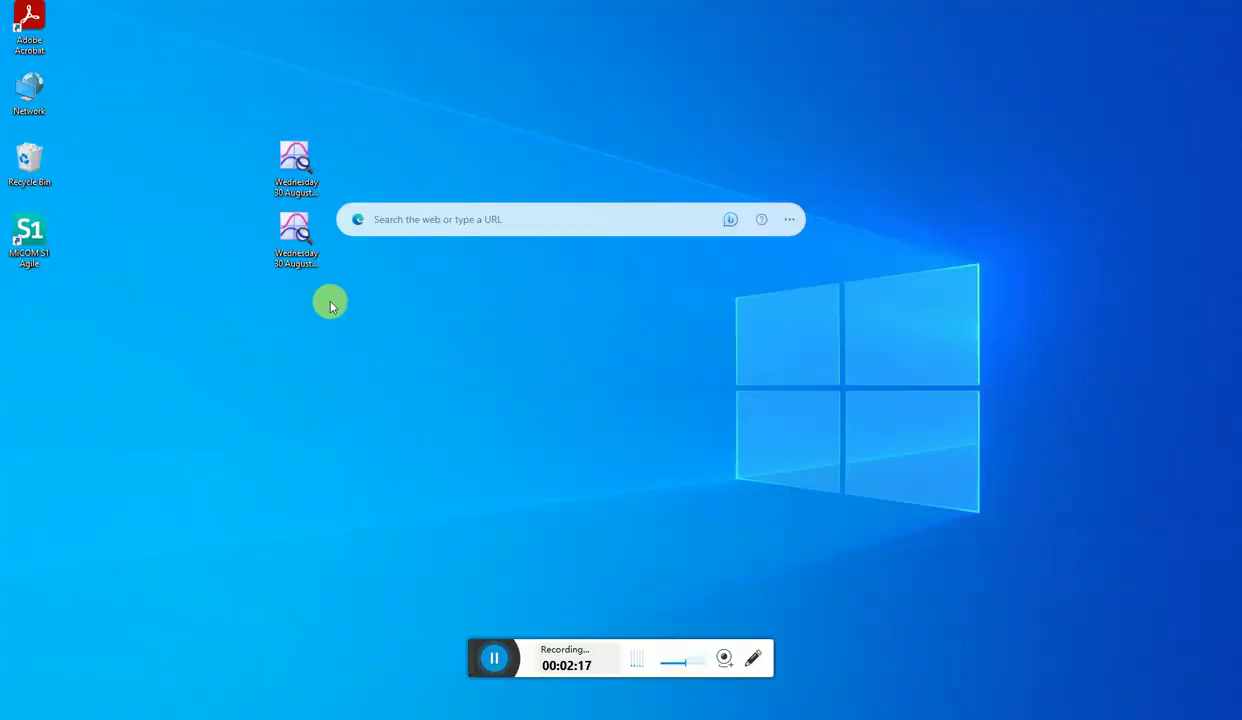
click(296, 181)
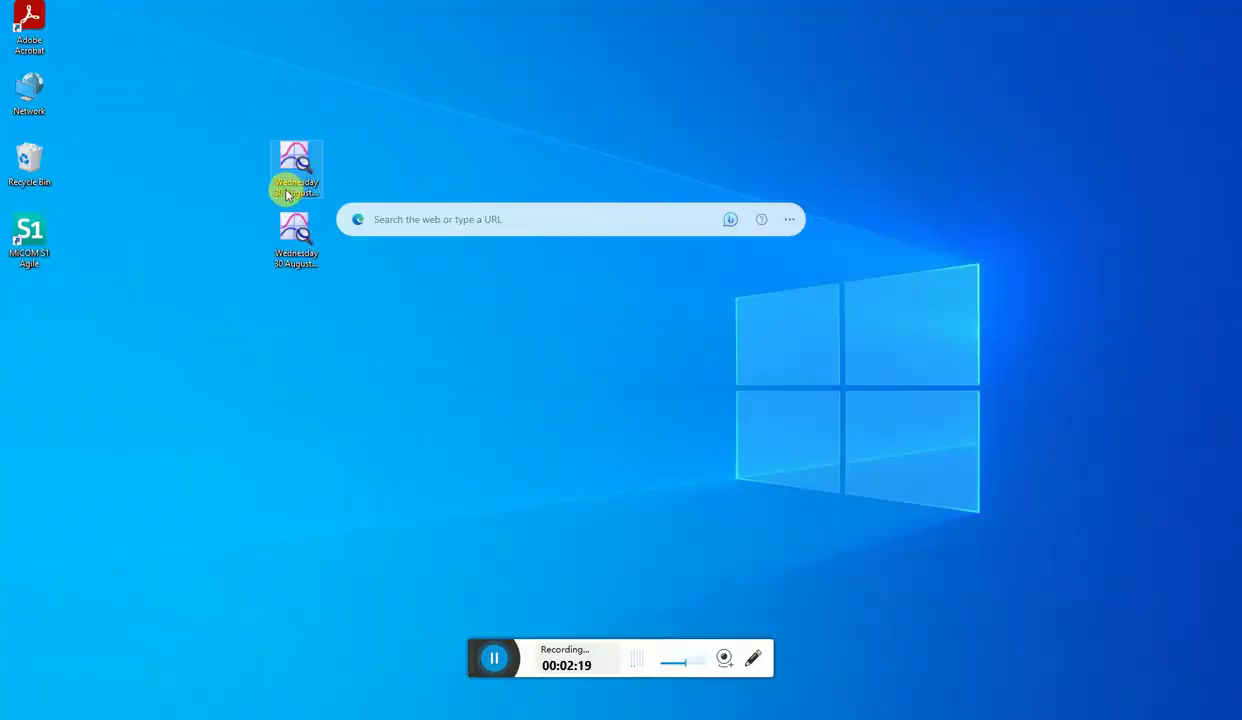
click(281, 203)
click(290, 165)
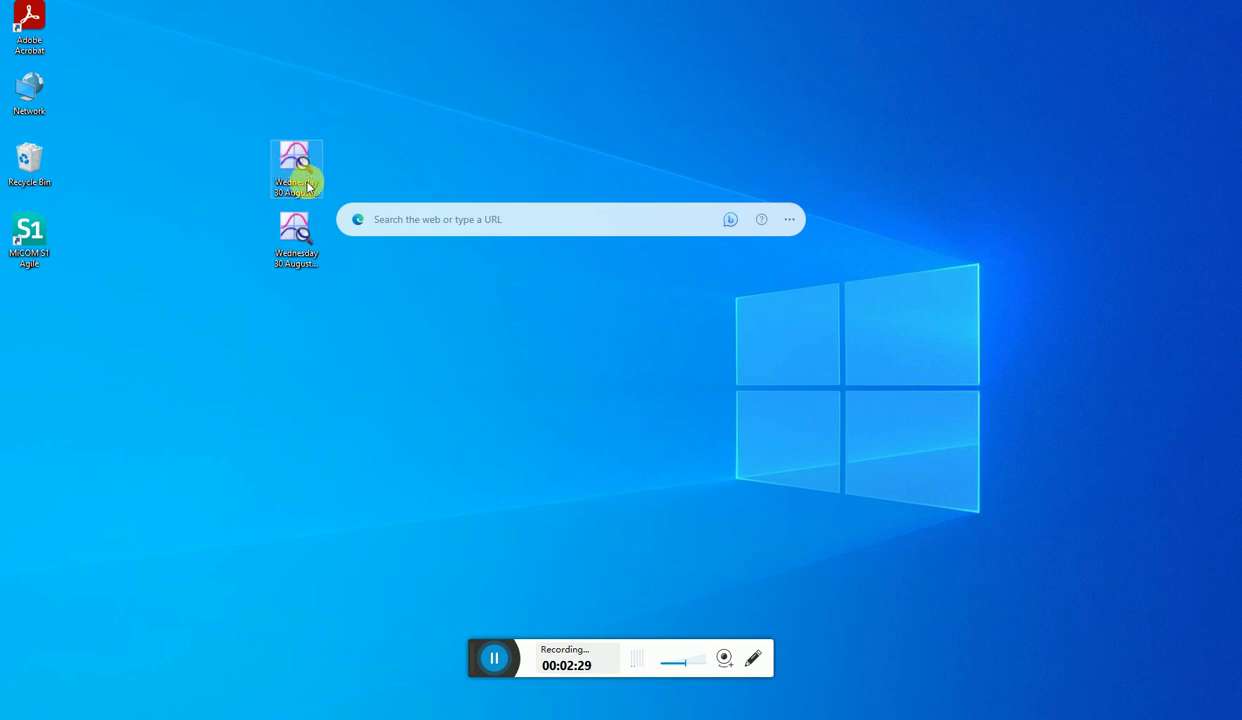
click(324, 172)
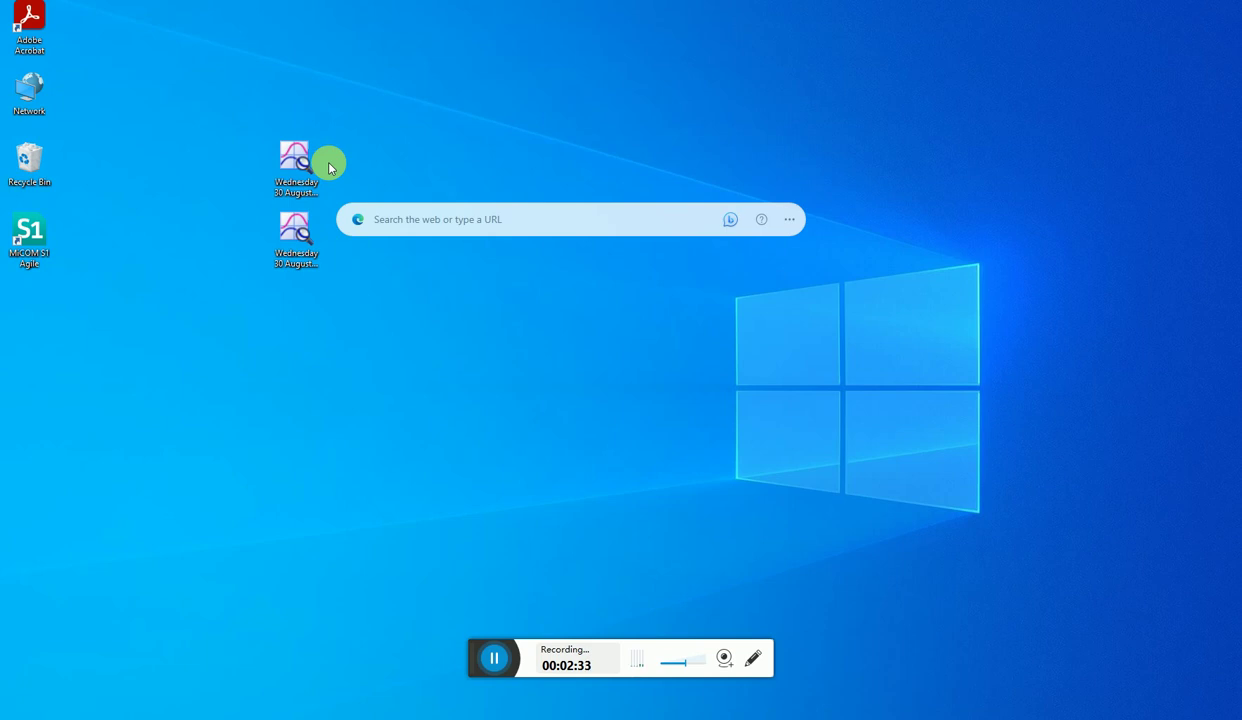
click(299, 186)
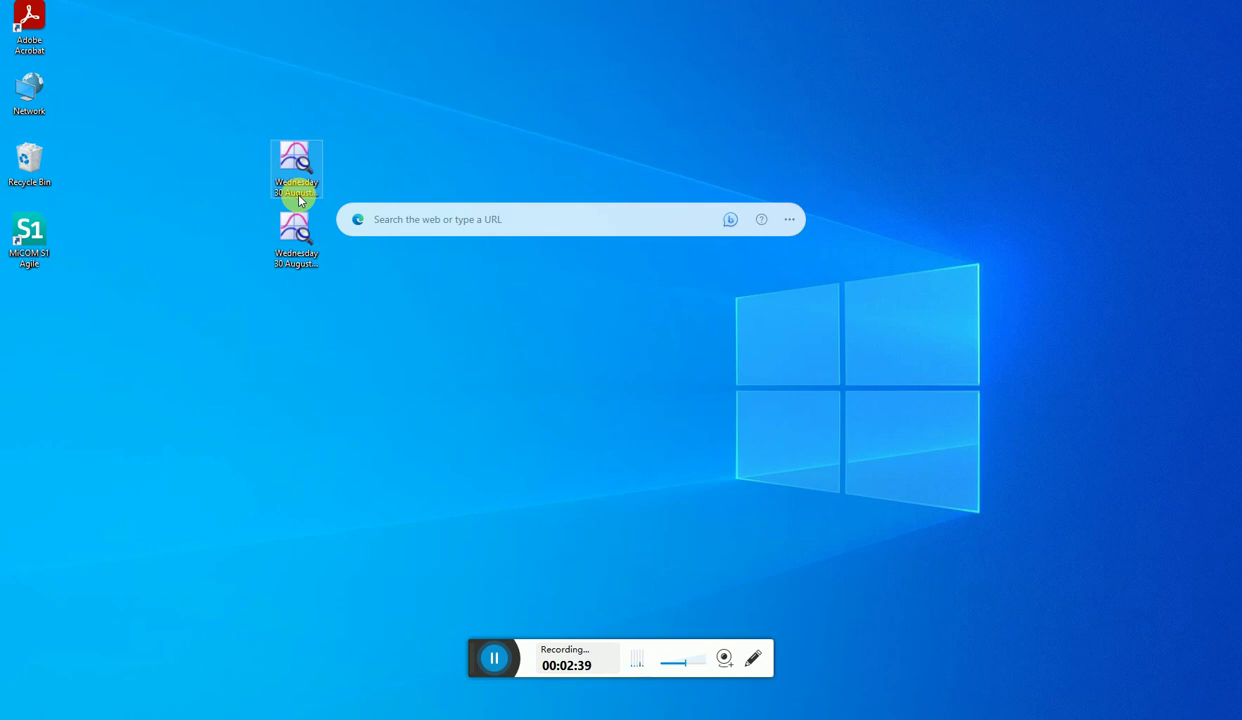
double_click(297, 165)
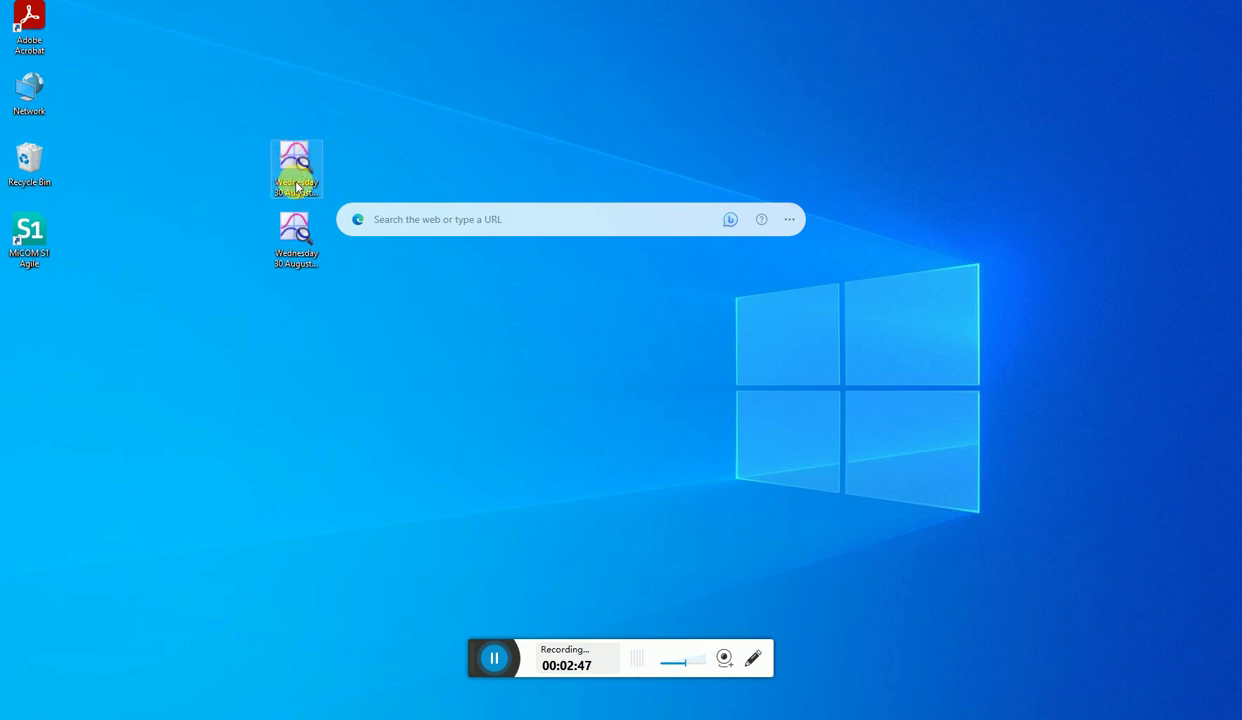
click(296, 235)
click(295, 165)
click(297, 262)
click(312, 296)
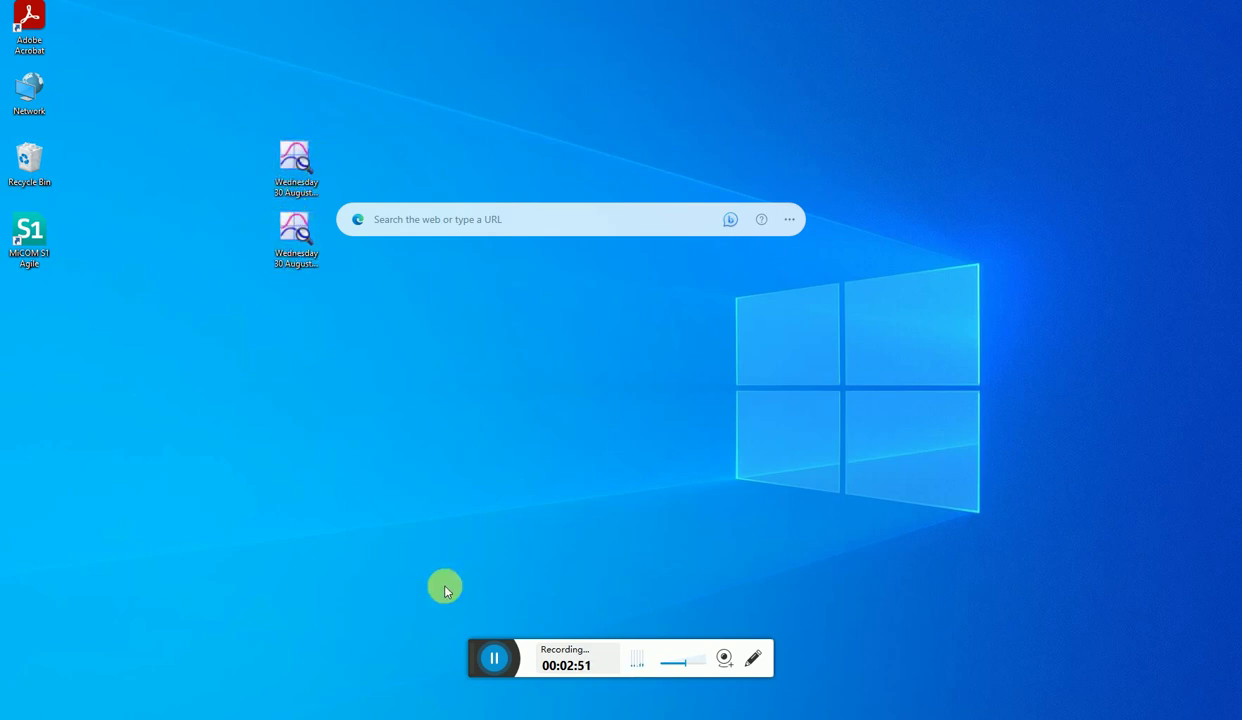
- Open the first copied Wednesday 30 August record from the desktop in SIGRA
click(293, 168)
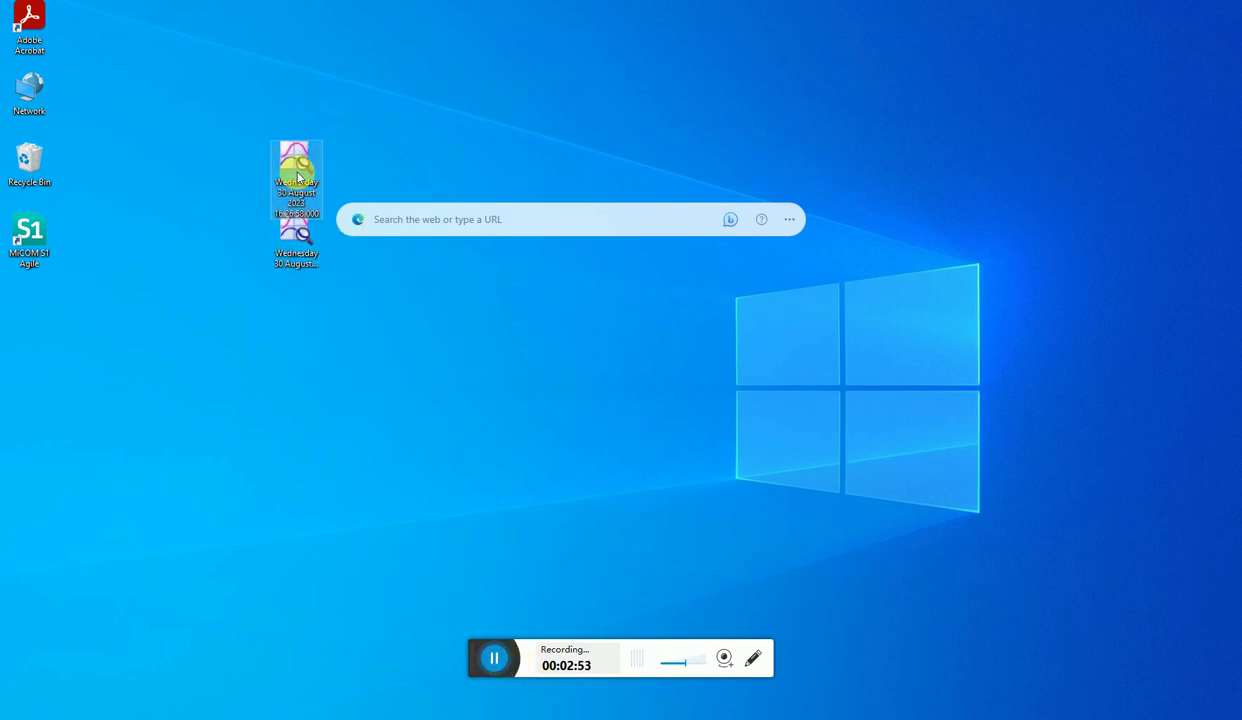
click(490, 660)
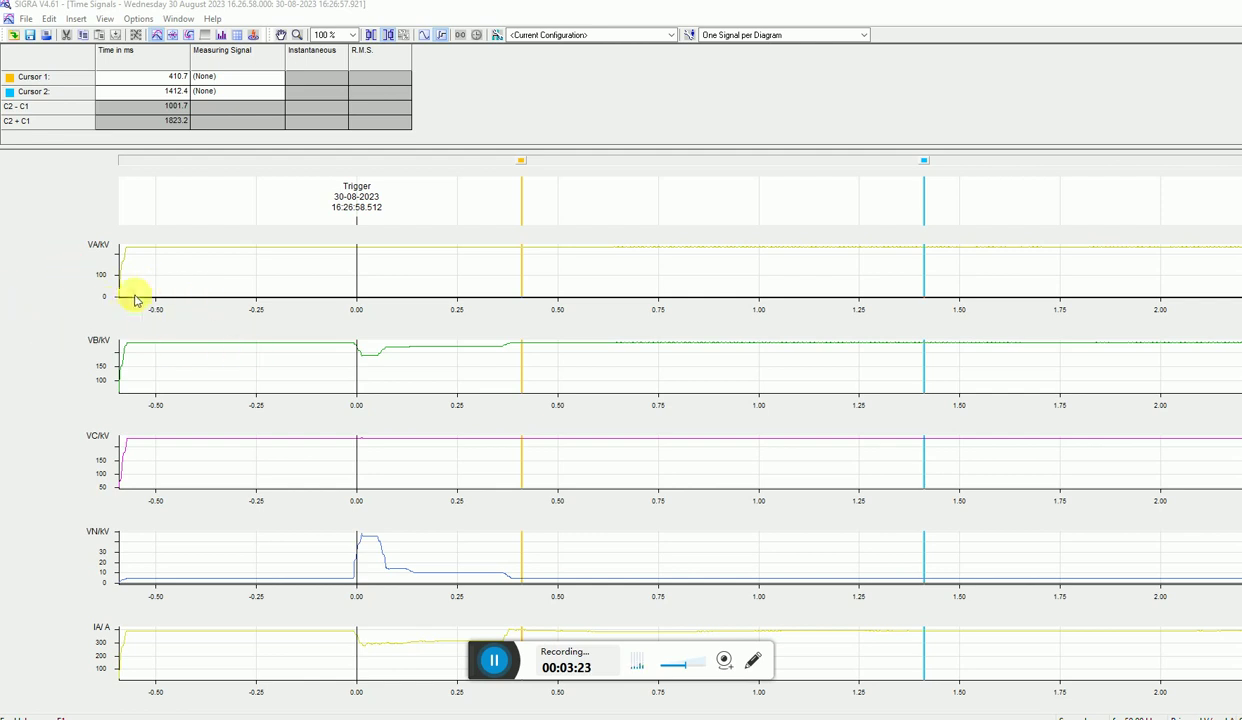
- Examine the record's phase voltages, phase currents, neutral signals and the binary signals such as MAIN_CB_R_OPEN, MAIN_CB_Y_OPEN and MAIN_CB_B_OPEN
scroll(164, 334, down, 4)
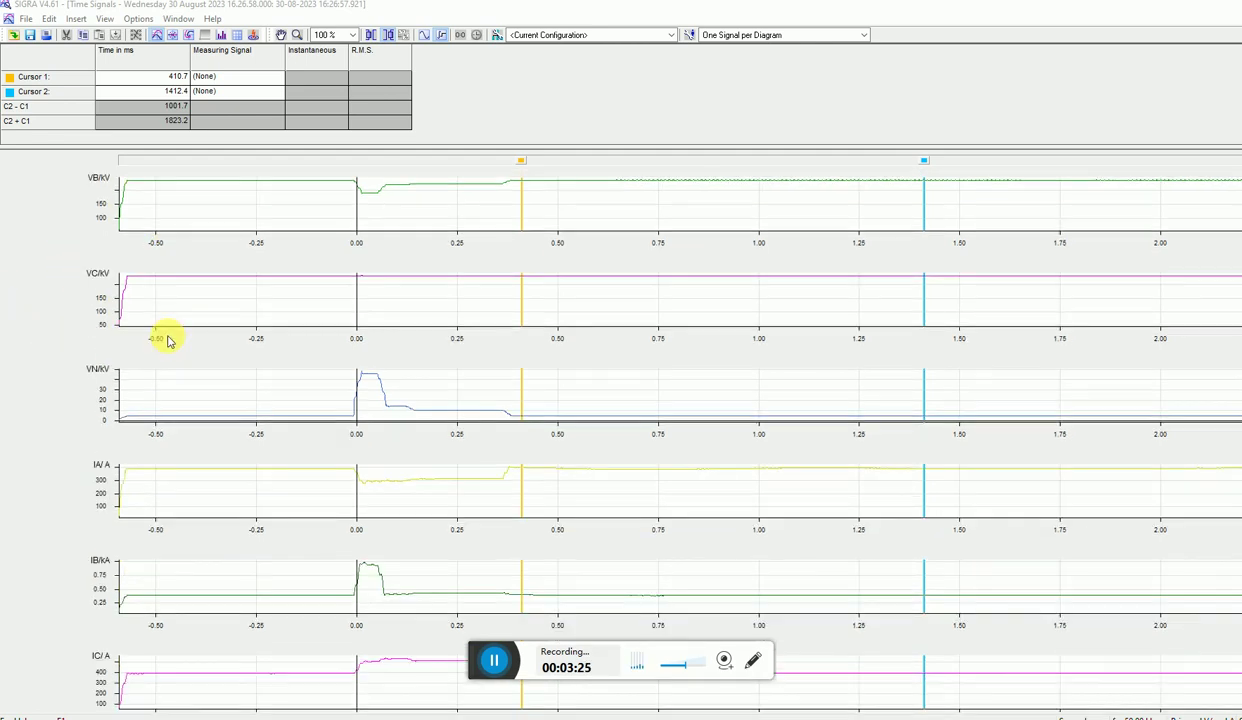
scroll(165, 334, down, 2)
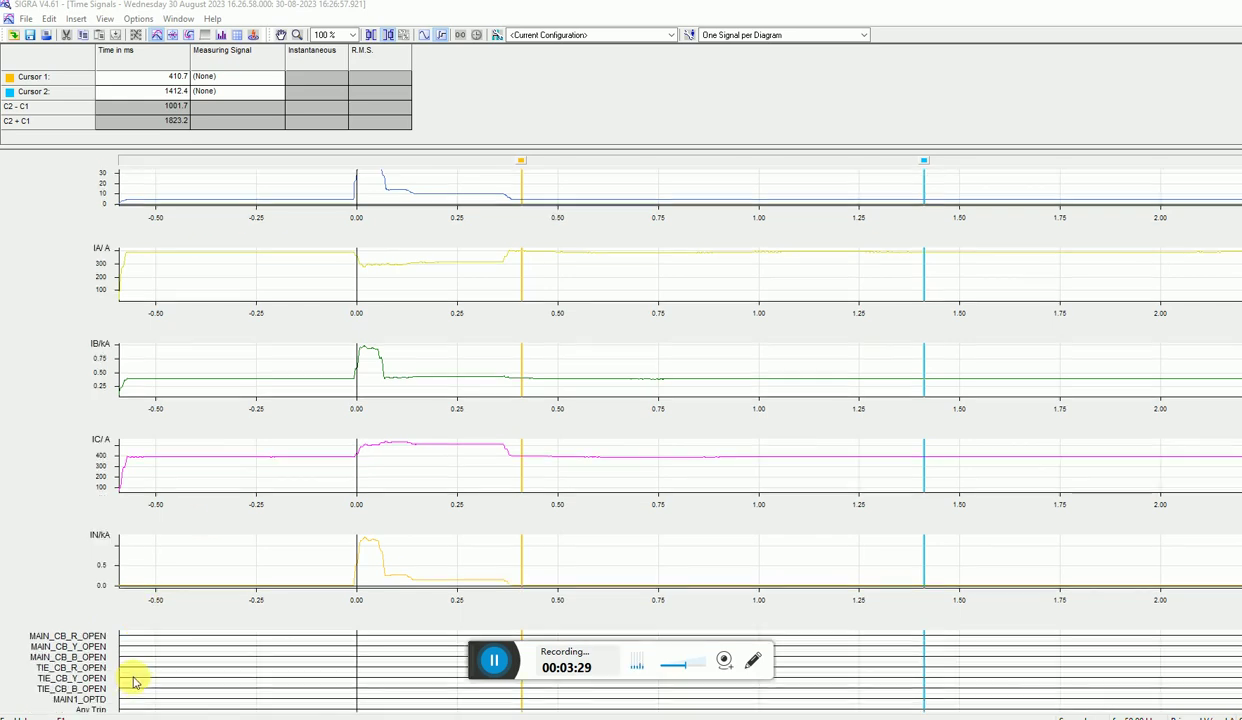
scroll(135, 668, down, 1)
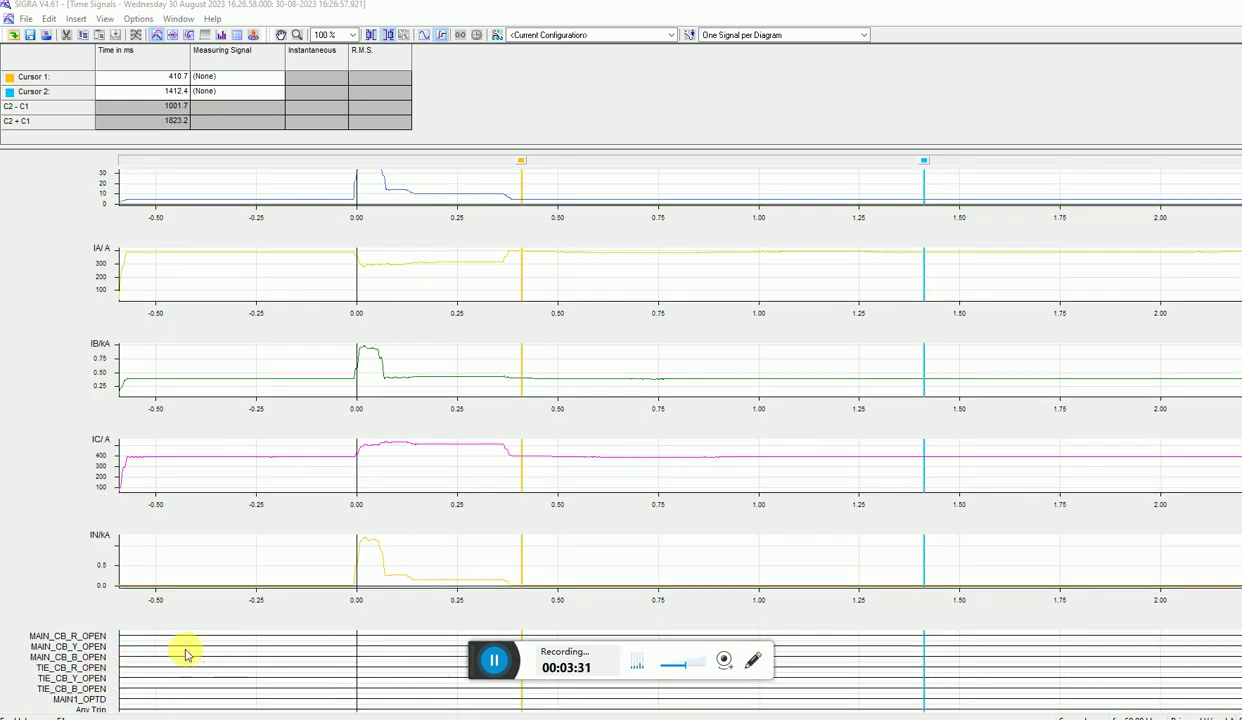
click(86, 637)
click(88, 647)
click(92, 658)
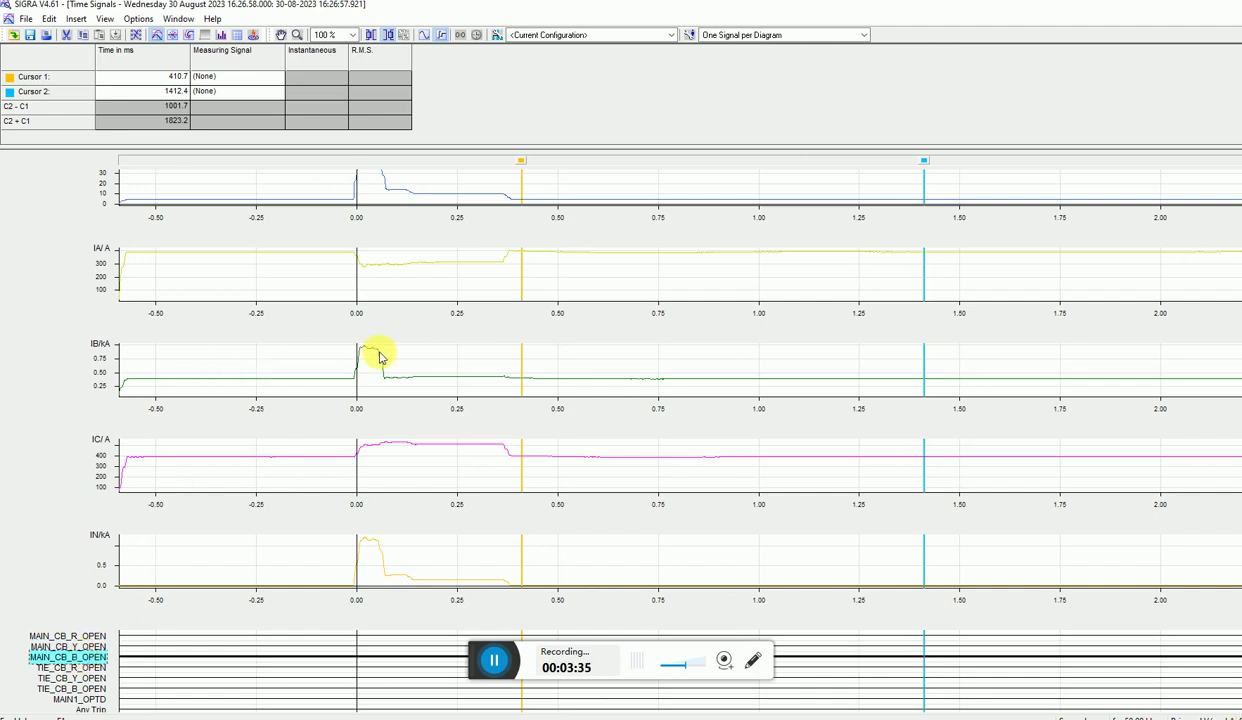
scroll(390, 424, up, 5)
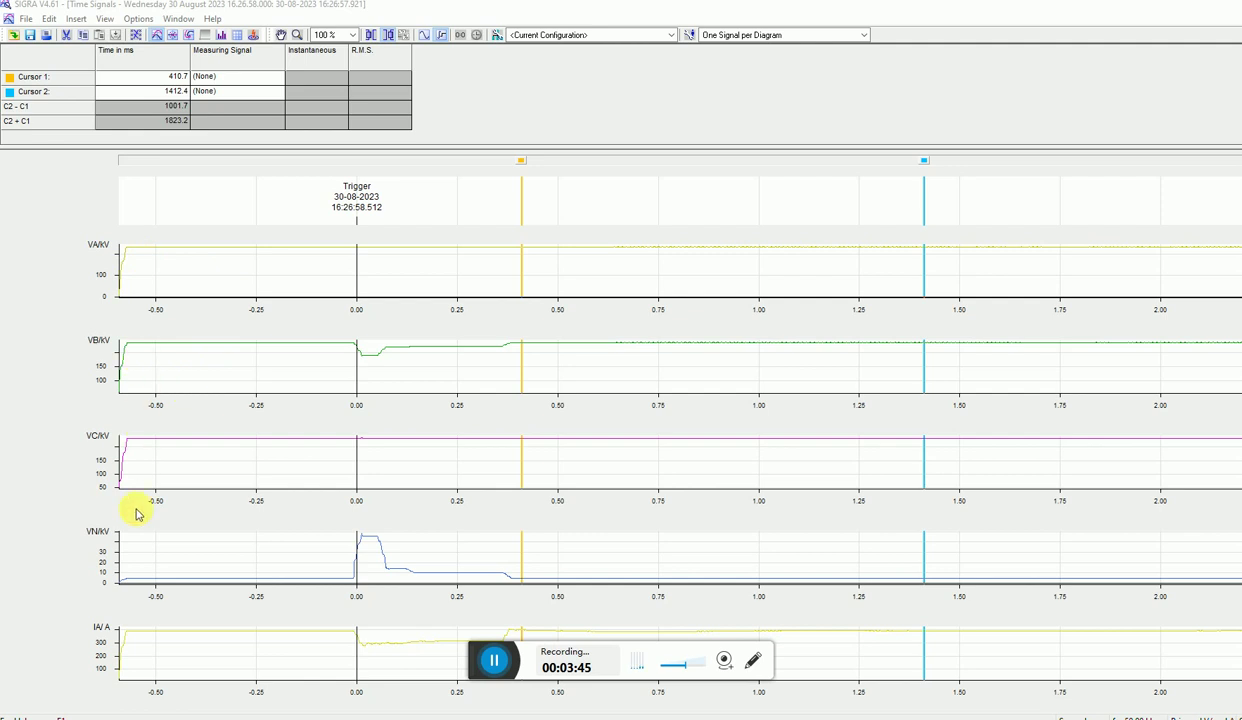
scroll(235, 562, down, 3)
scroll(235, 546, up, 3)
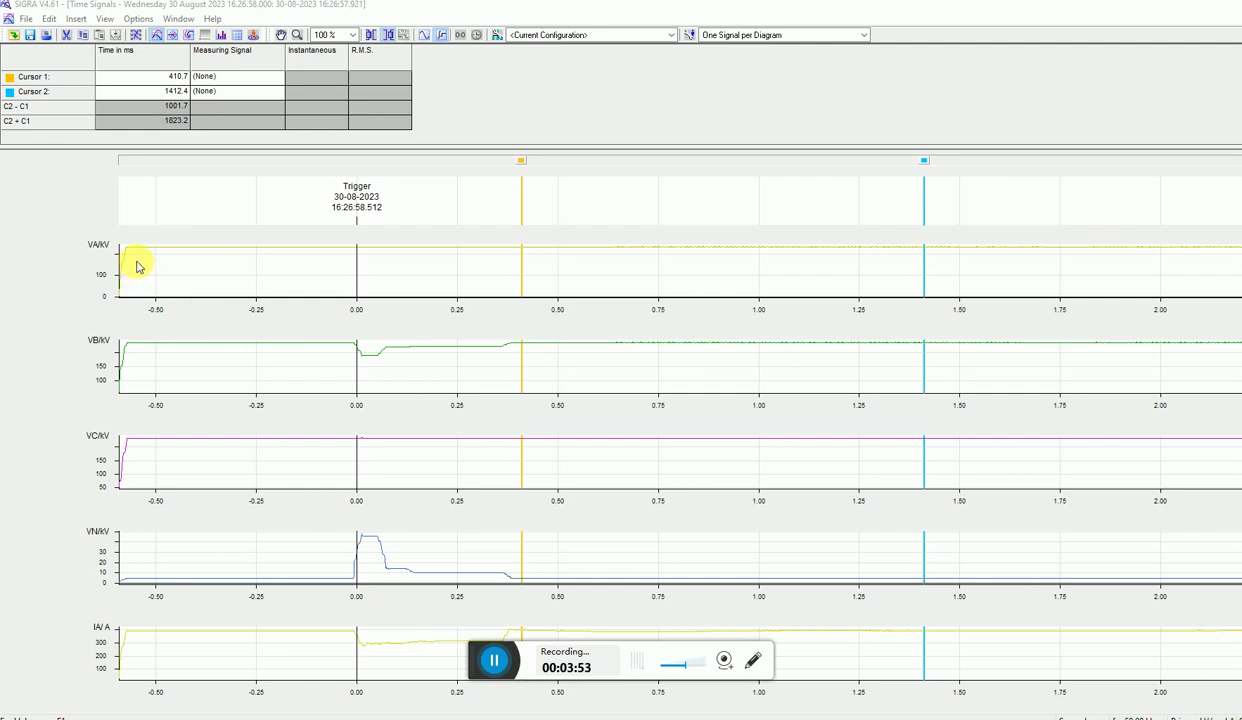
- Set the measuring signal of Cursor 1 to VA
click(239, 79)
click(239, 79)
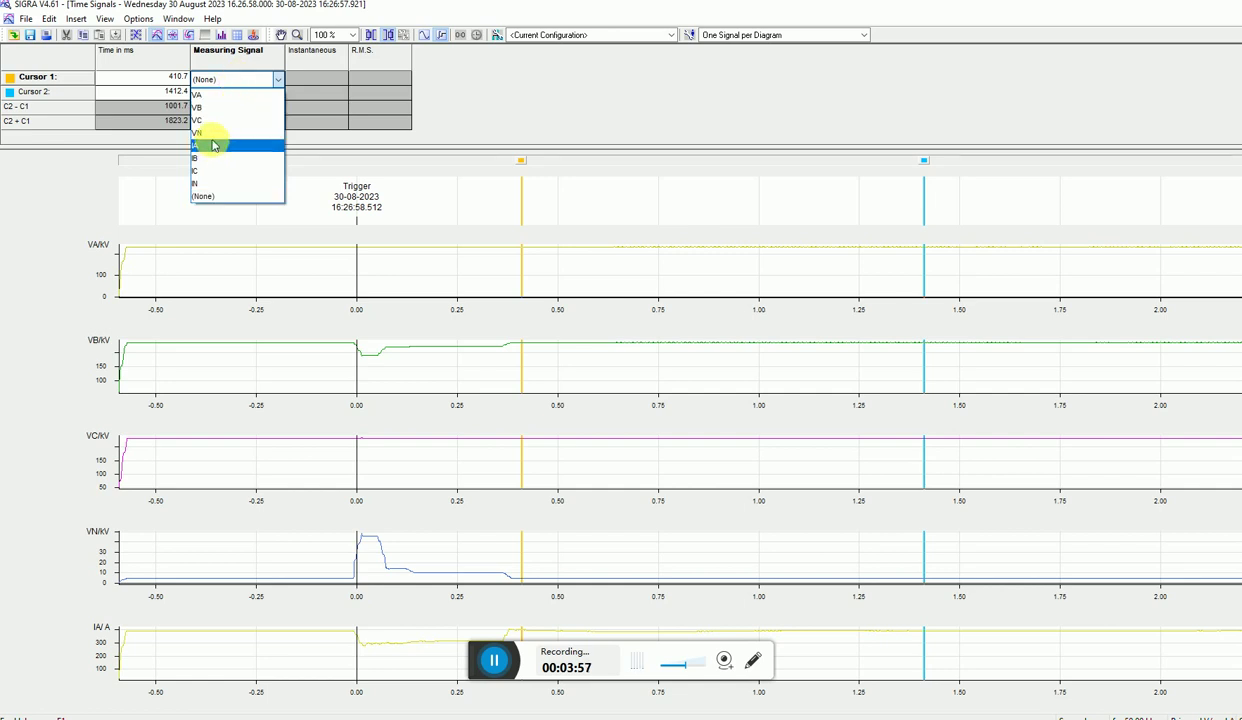
click(205, 96)
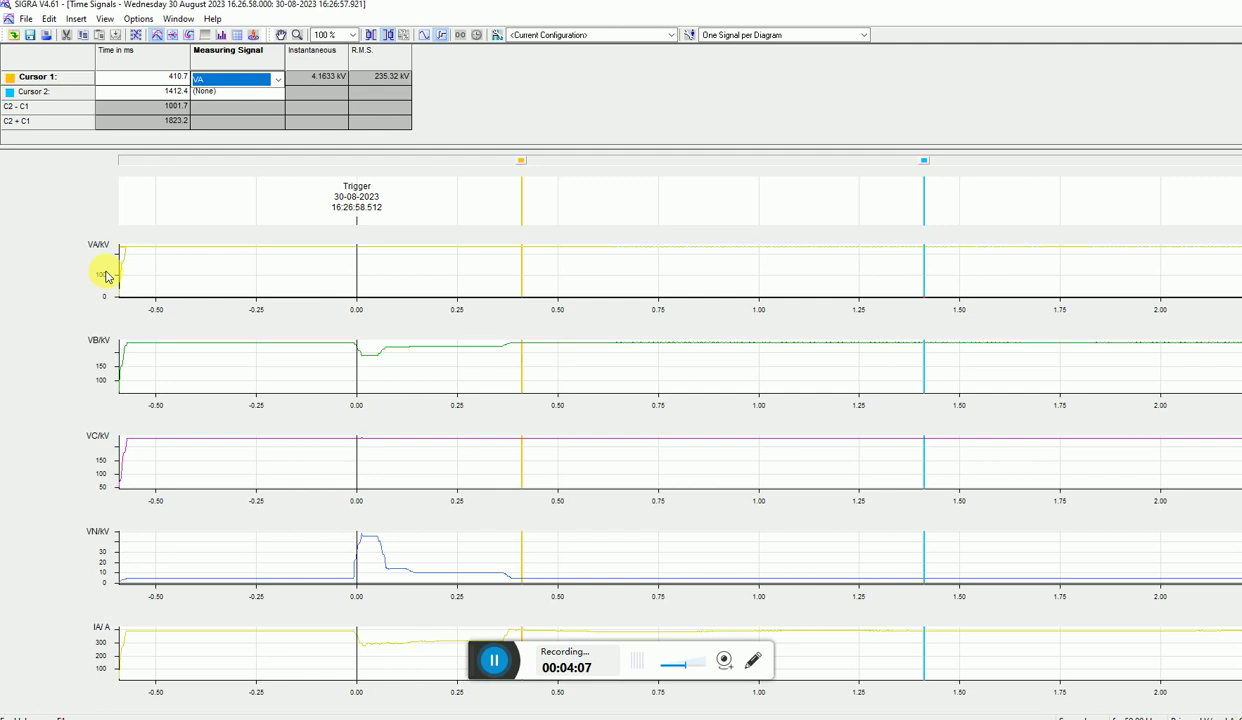
- Read the VA values with Cursor 1 at about -532 ms and -418 ms before the trigger and about 32 ms after it
scroll(200, 605, down, 3)
scroll(200, 607, down, 1)
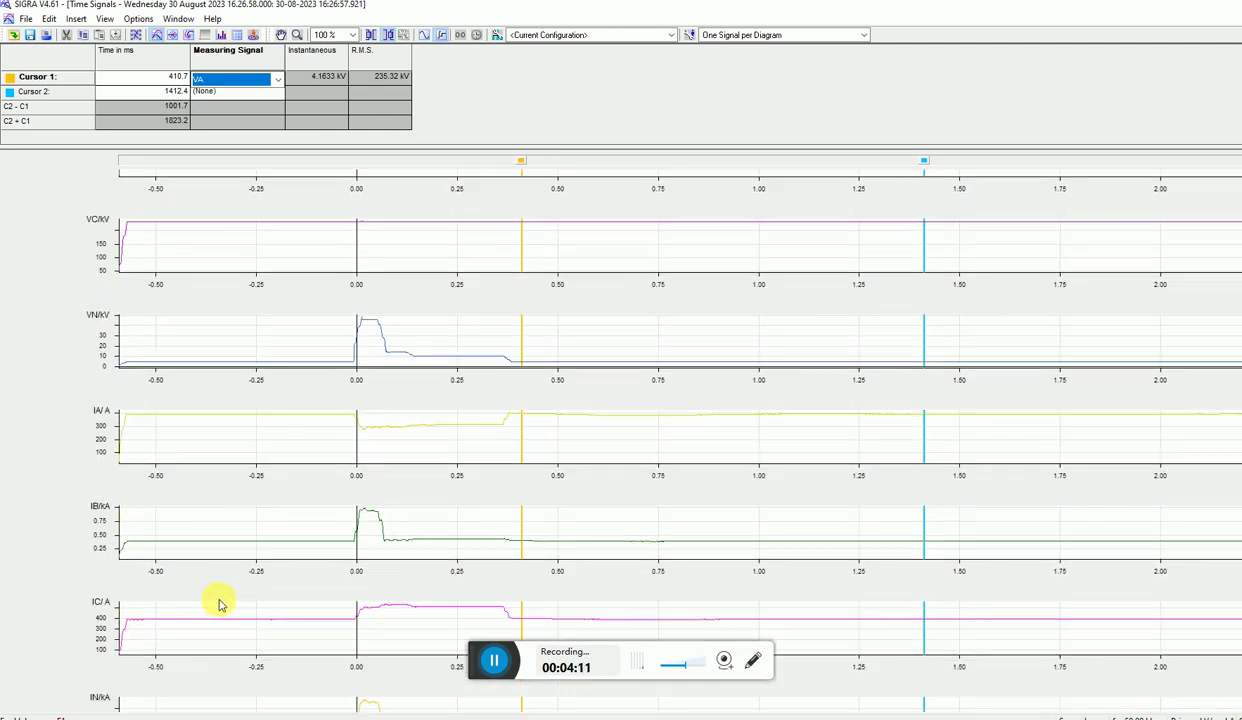
scroll(222, 604, up, 4)
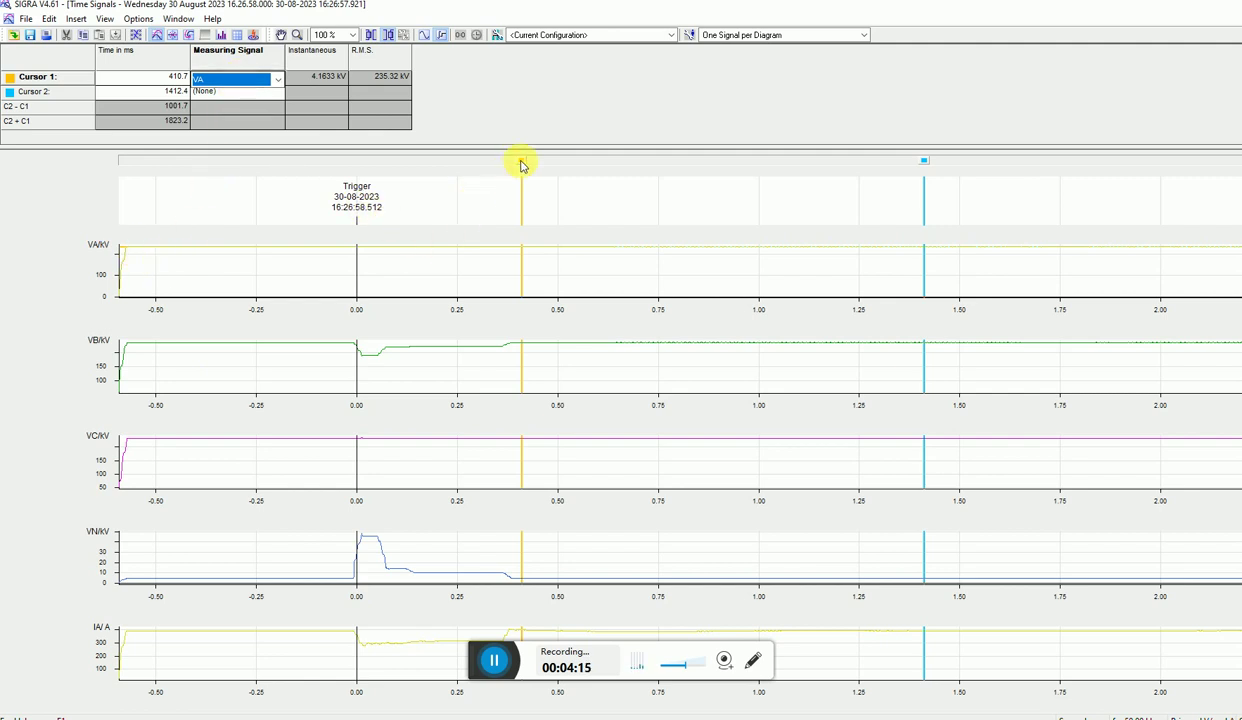
drag(521, 165, 142, 172)
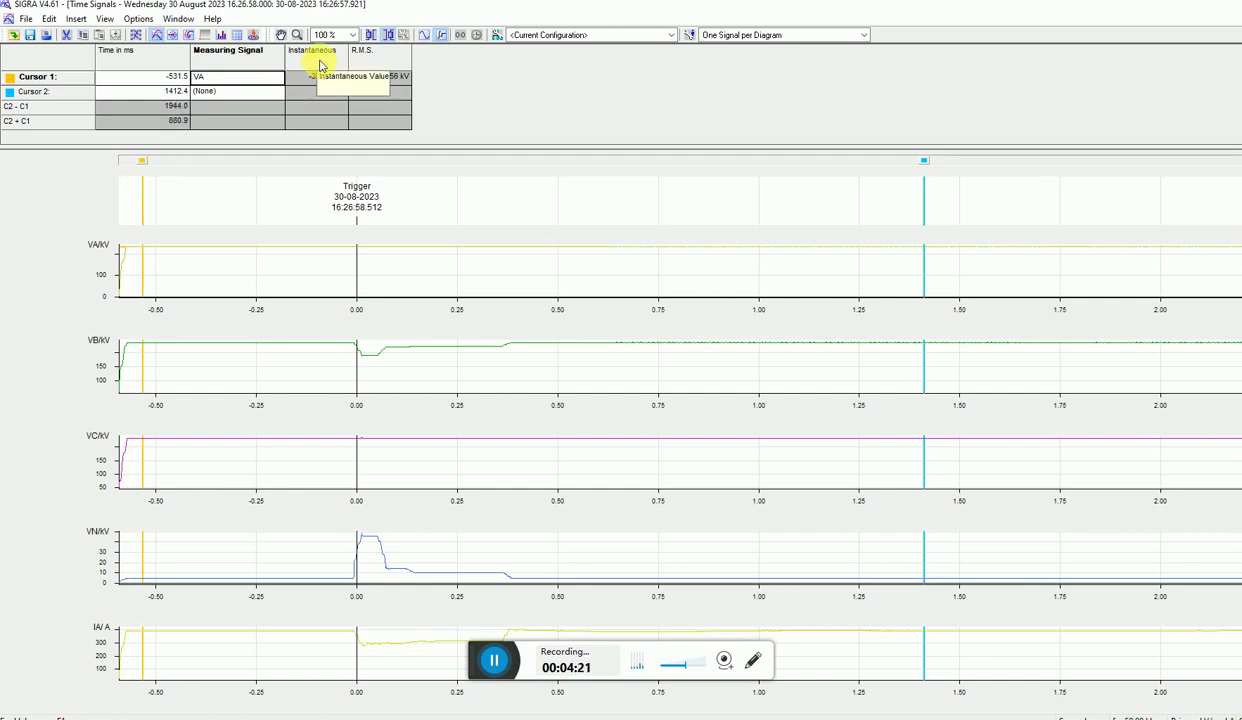
drag(143, 166, 191, 169)
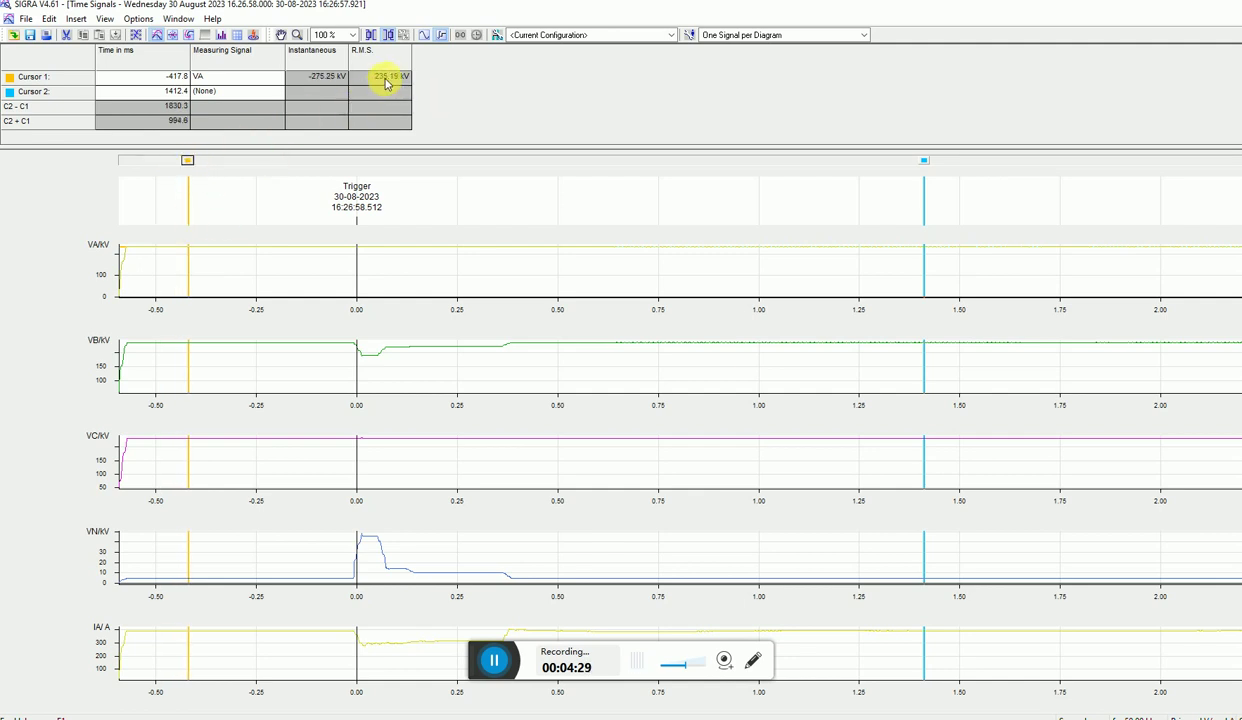
mouse_move(187, 161)
mouse_down()
mouse_move(130, 166)
mouse_move(330, 180)
mouse_move(366, 192)
mouse_move(370, 230)
mouse_up()
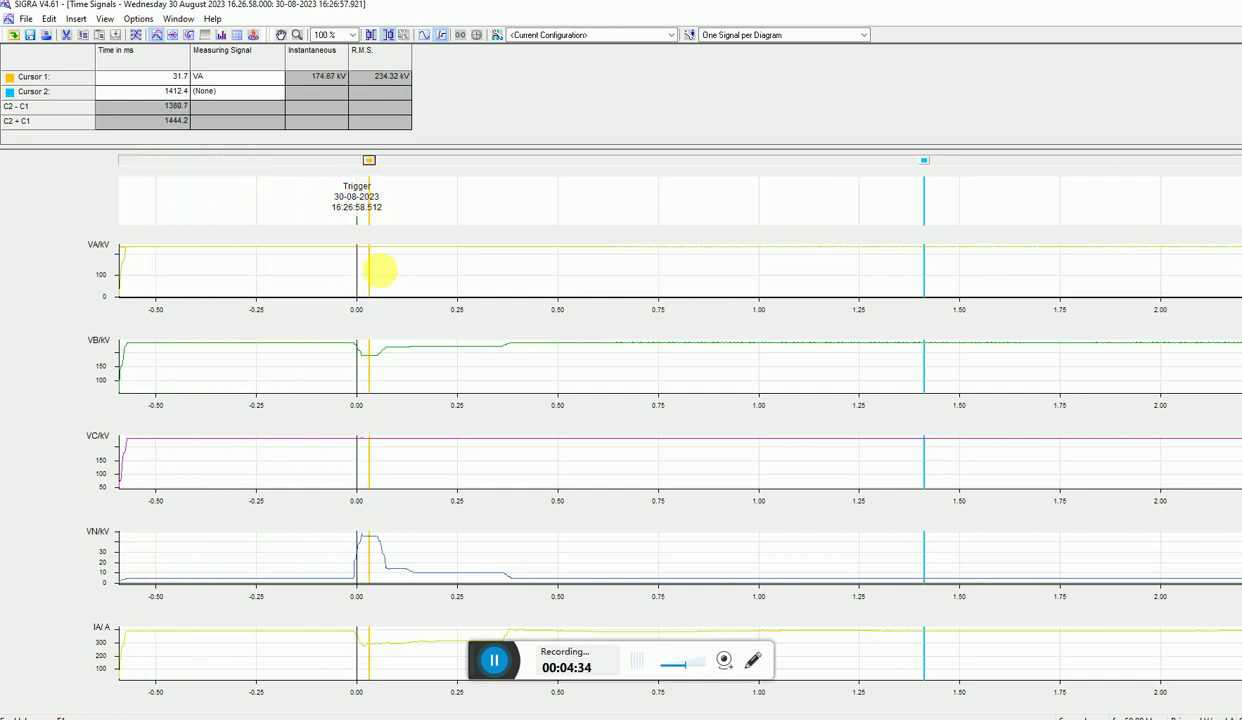
- Move Cursor 1 to about -110 ms and set its measuring signal to VB
click(244, 78)
click(244, 78)
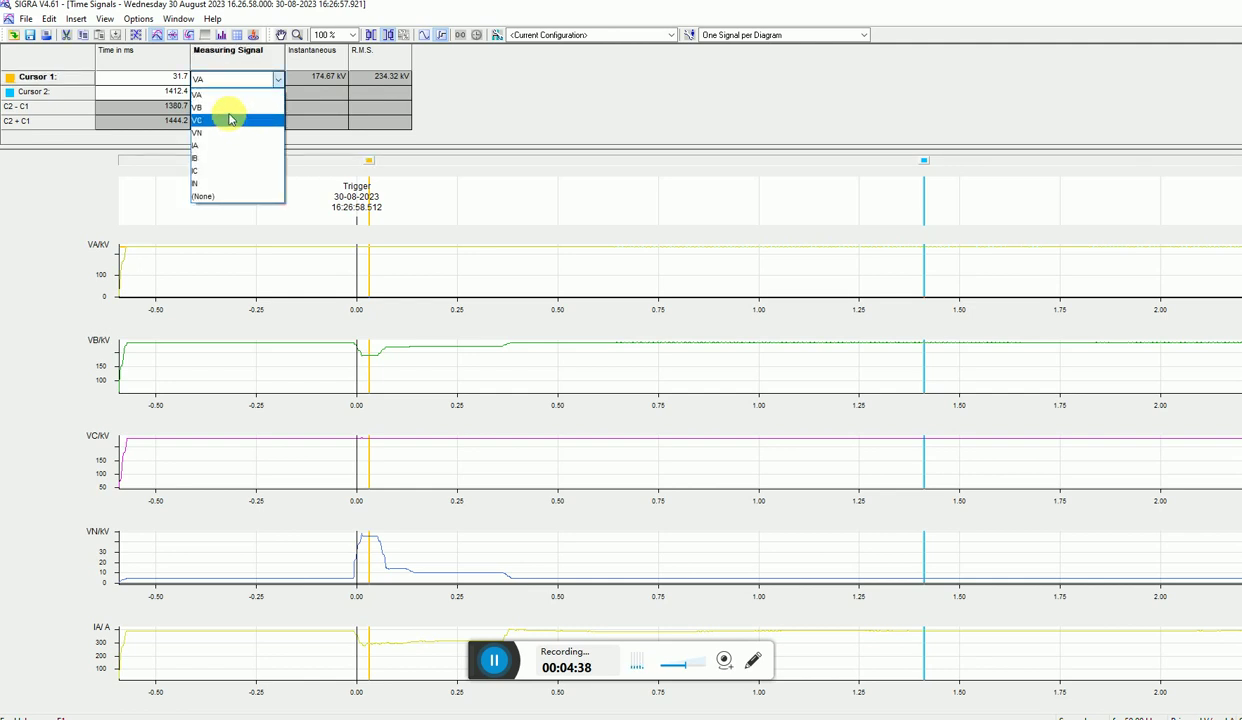
click(236, 119)
drag(372, 166, 312, 210)
double_click(255, 78)
click(757, 518)
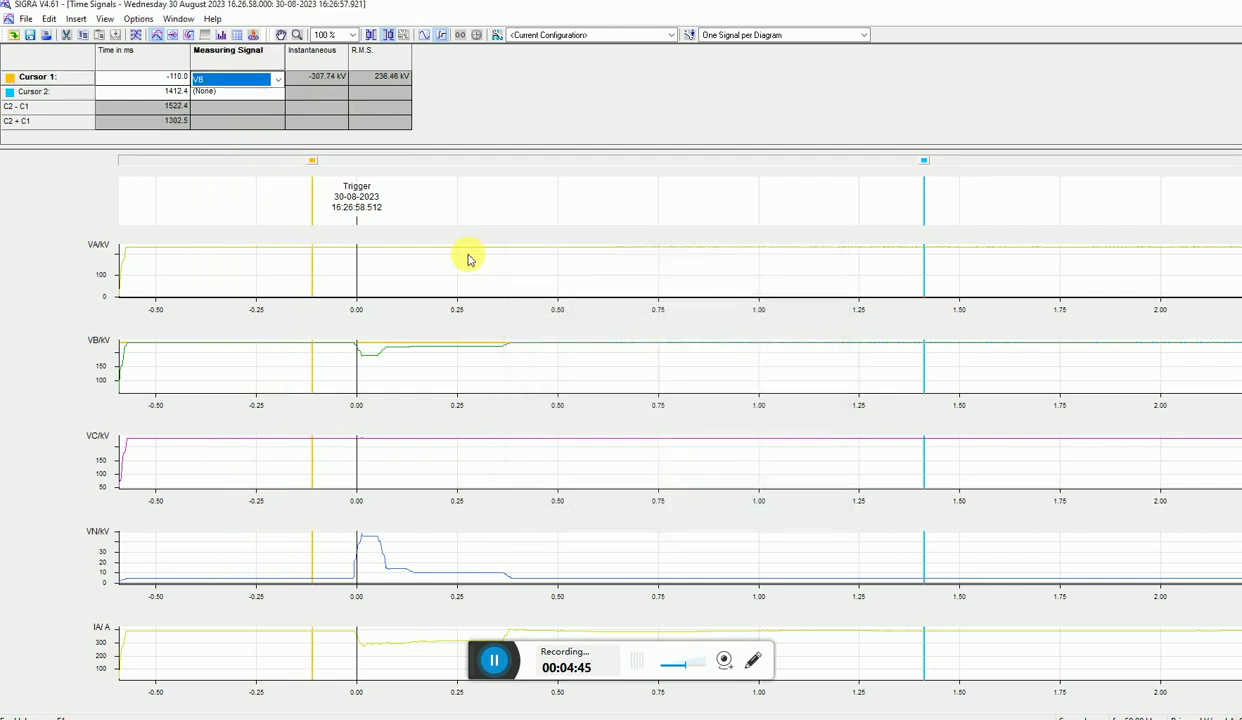
- Set the measuring signal of Cursor 1 to VC and move the cursor to about -98 ms
click(277, 82)
click(238, 121)
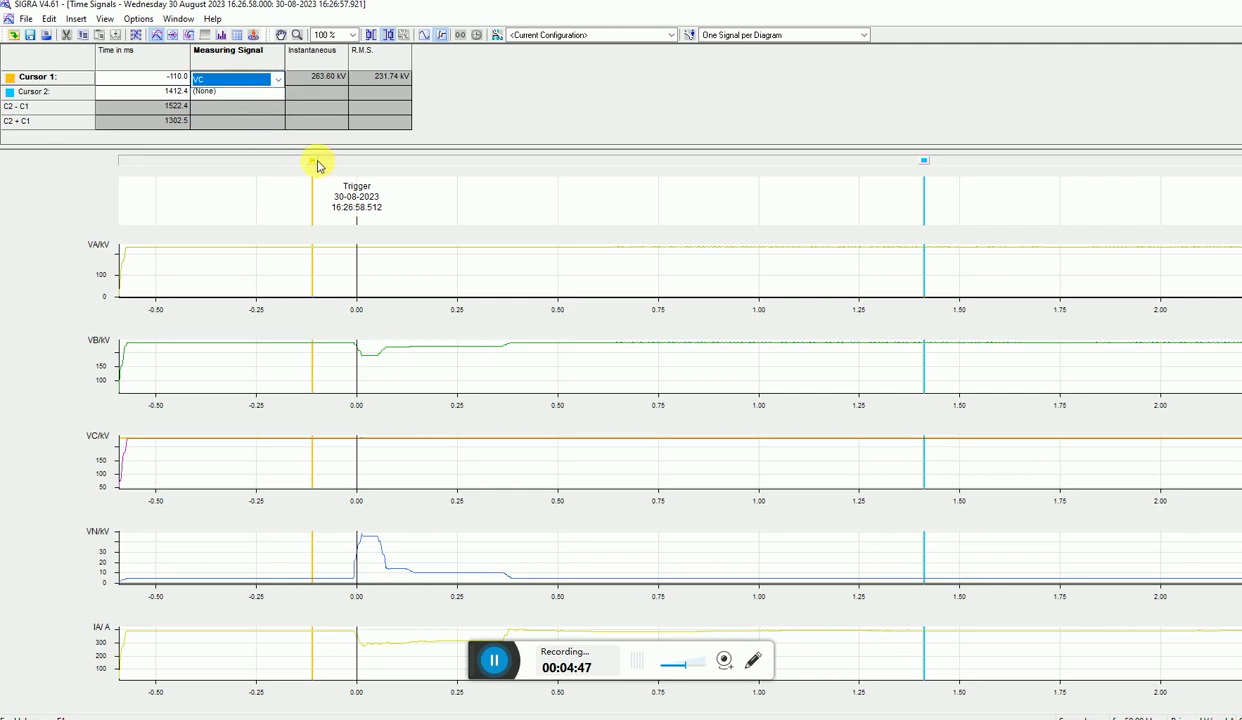
mouse_move(313, 165)
mouse_down()
mouse_move(135, 213)
mouse_move(205, 241)
mouse_move(330, 255)
mouse_up()
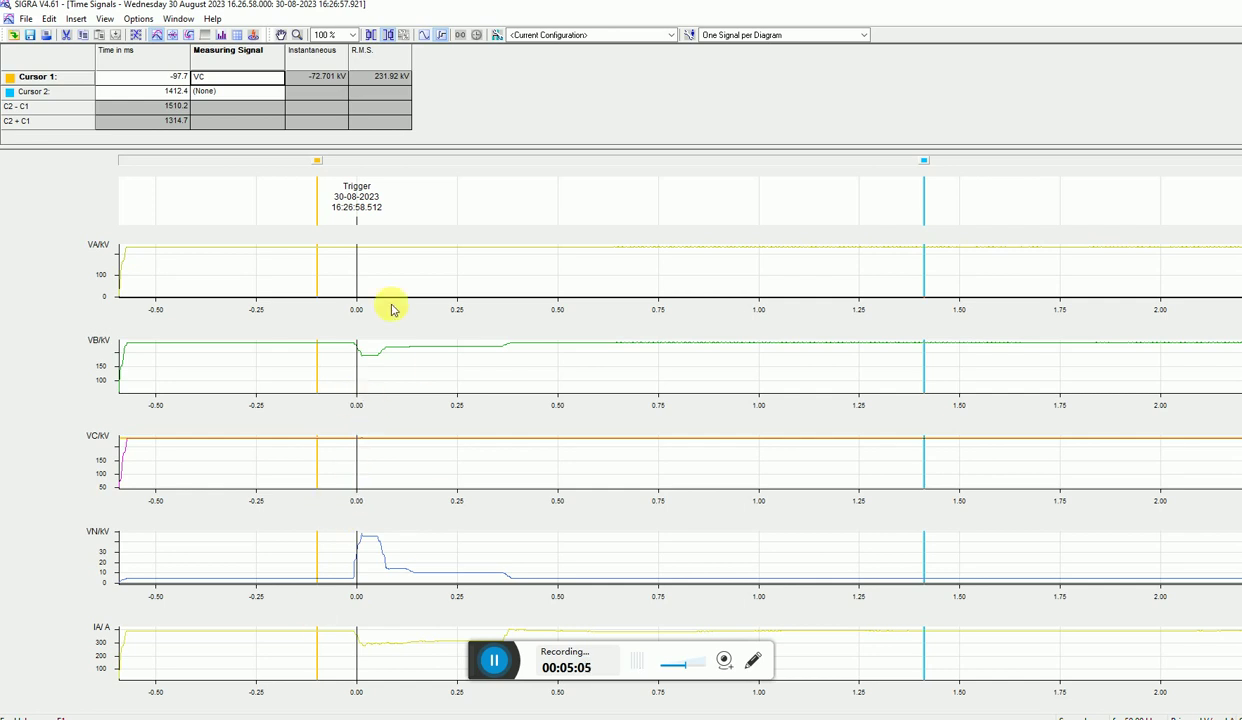
- Set the measuring signal of Cursor 1 to IA and move the cursor to about -505 ms
click(256, 83)
click(274, 79)
click(232, 148)
drag(320, 165, 155, 170)
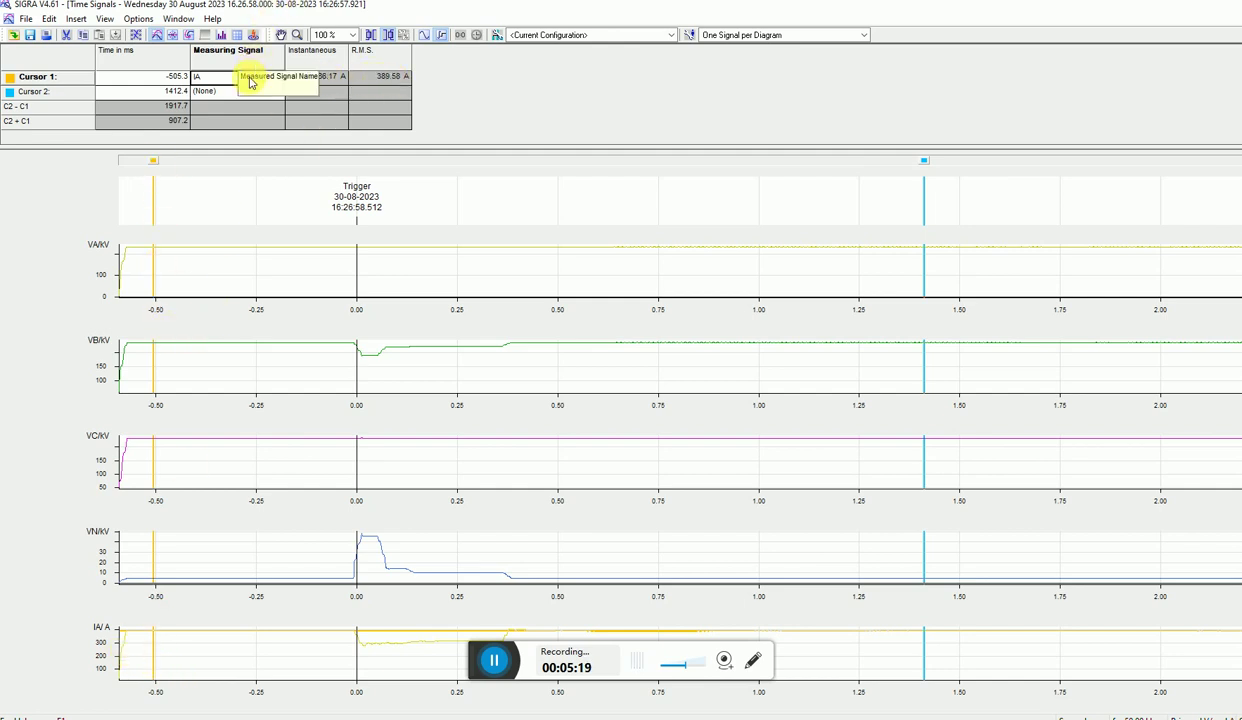
- Examine the current traces and the binary signals of the record, including Any Start, and compare them with the voltage traces
scroll(360, 388, down, 1)
scroll(360, 388, down, 5)
scroll(360, 381, down, 2)
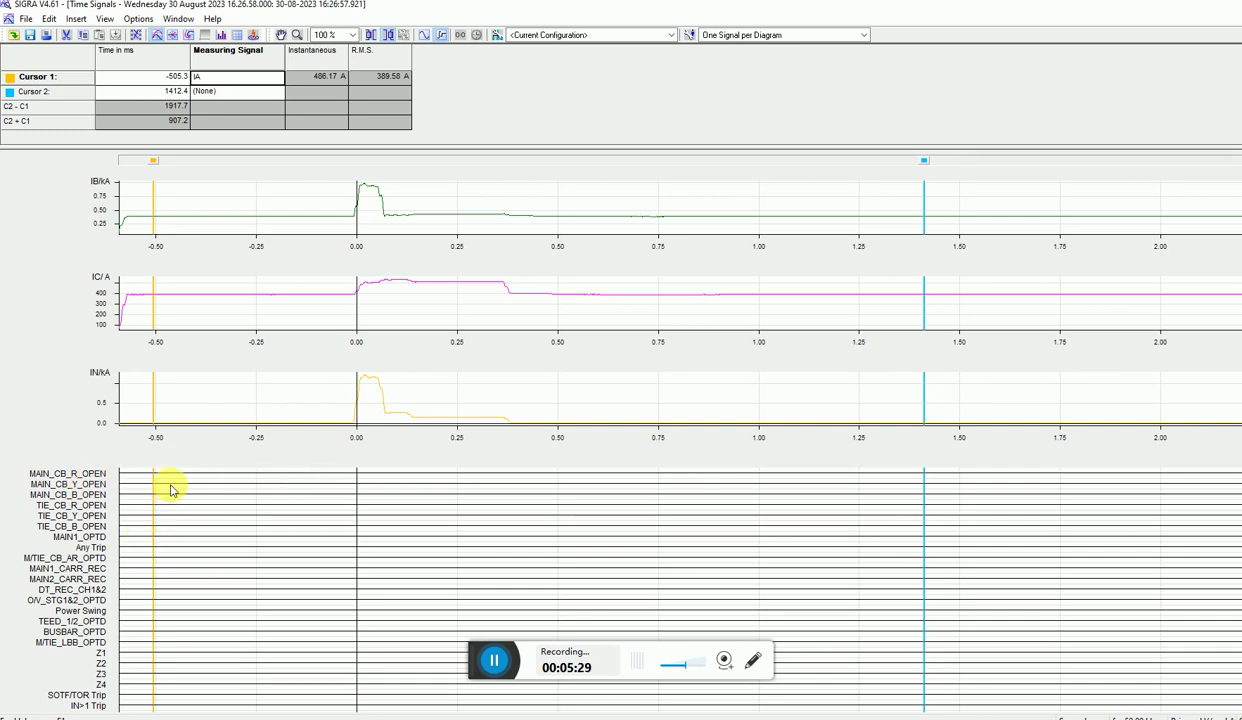
scroll(320, 552, down, 1)
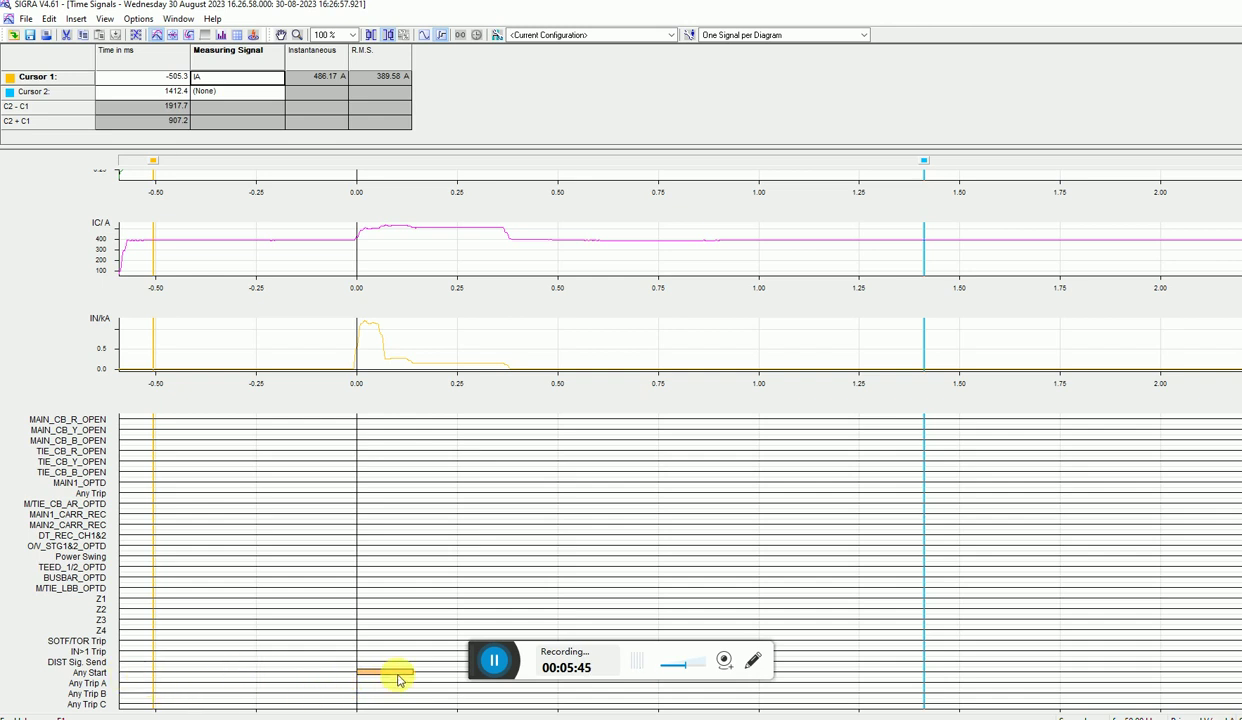
mouse_move(398, 680)
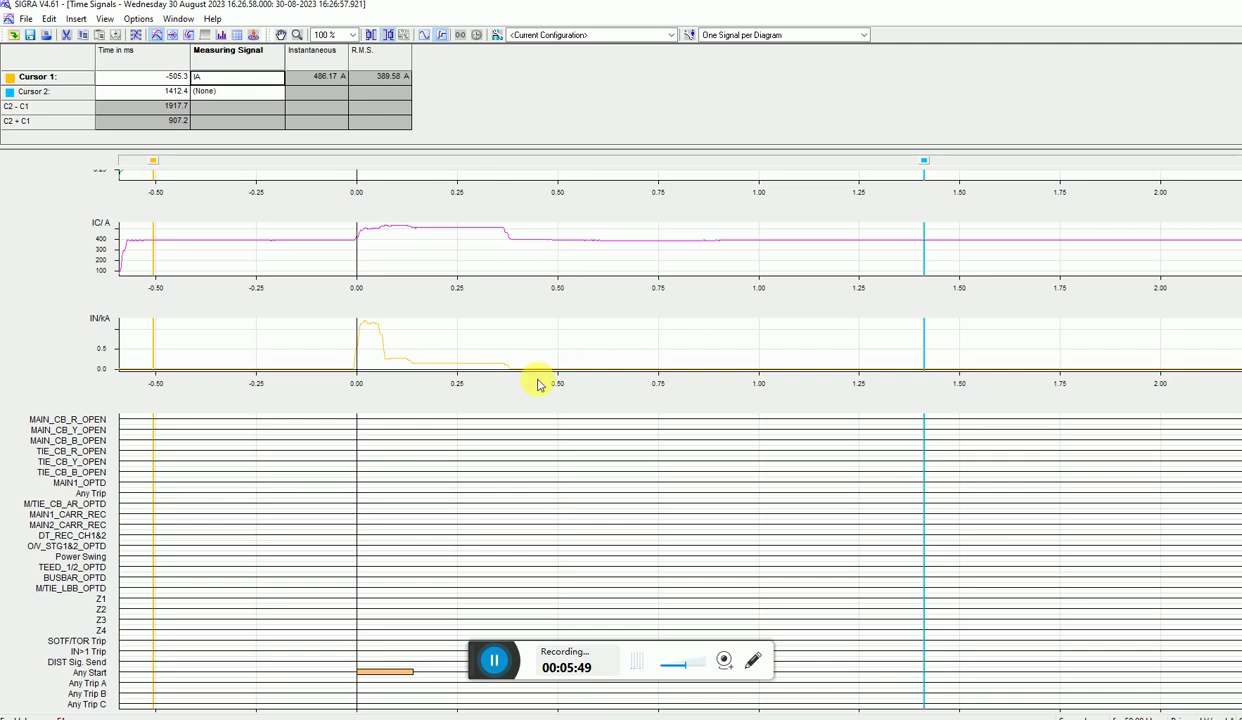
scroll(355, 598, down, 1)
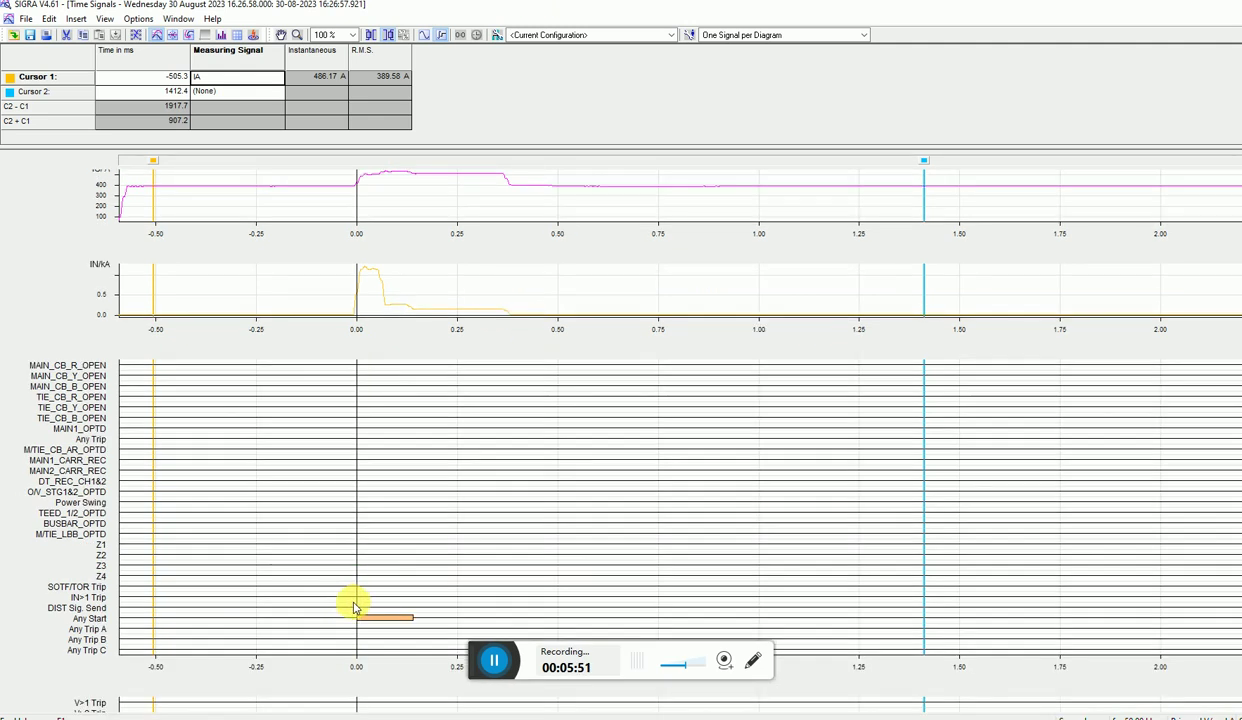
scroll(354, 606, down, 1)
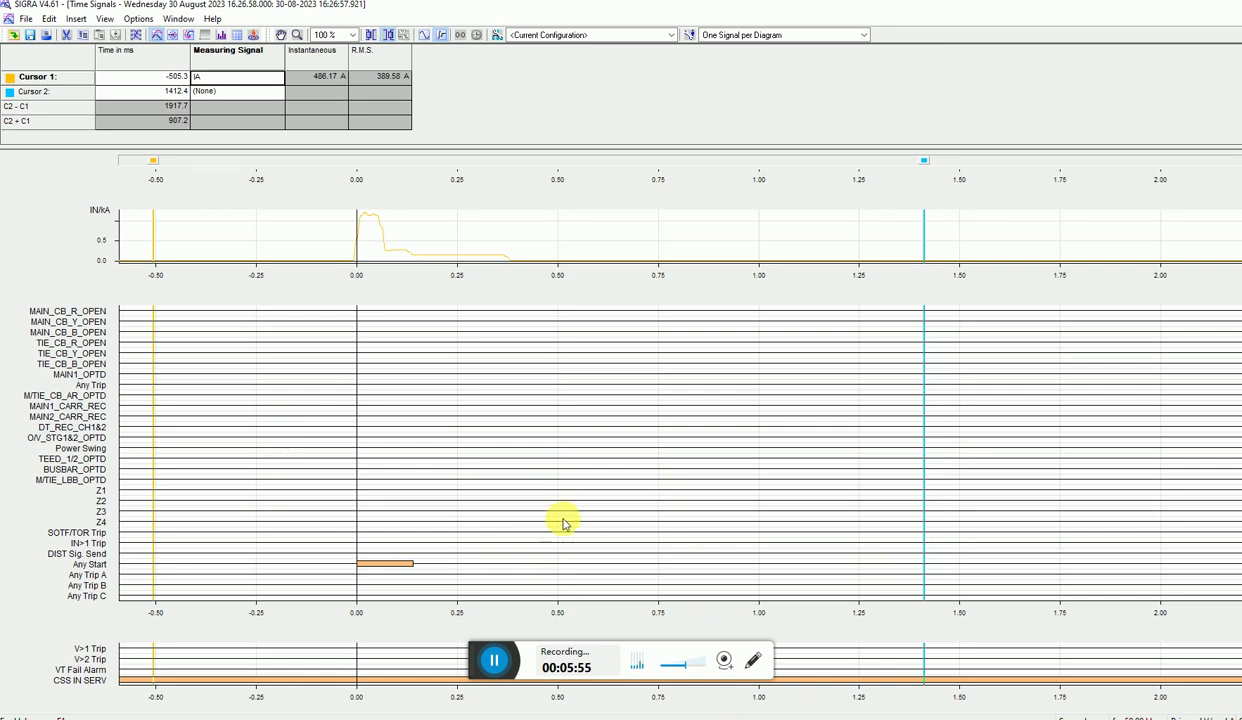
scroll(441, 528, up, 10)
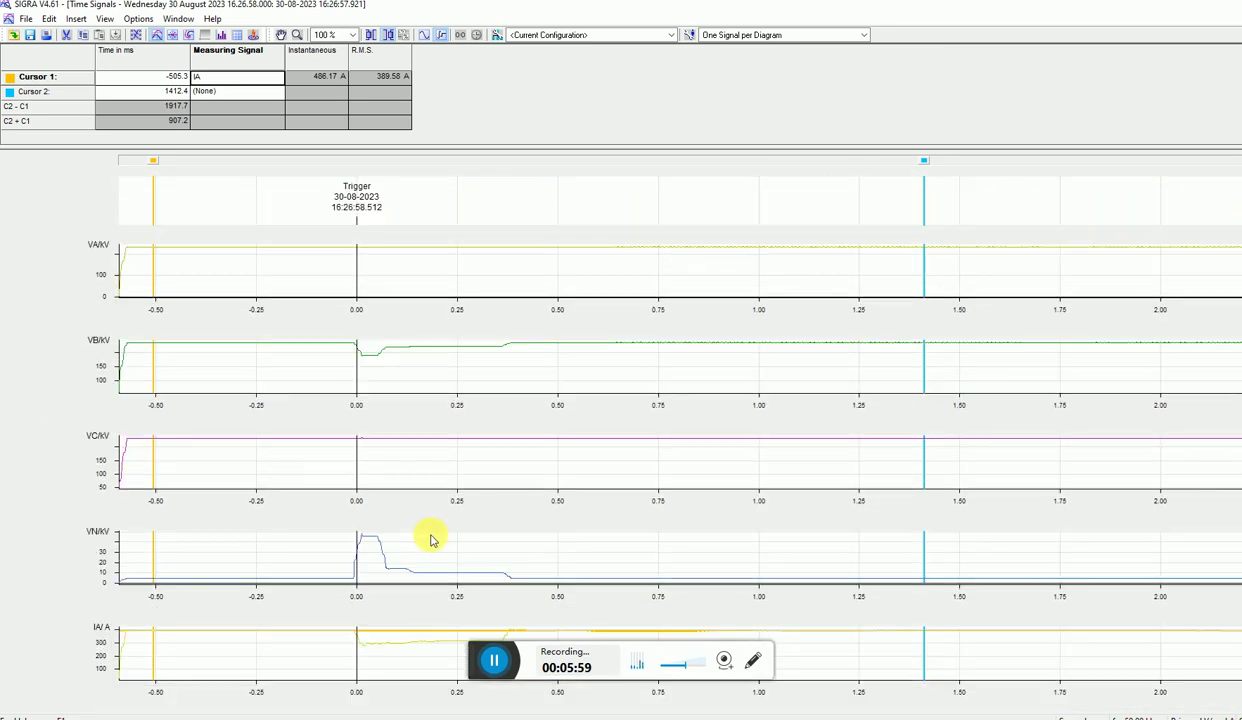
scroll(432, 540, down, 10)
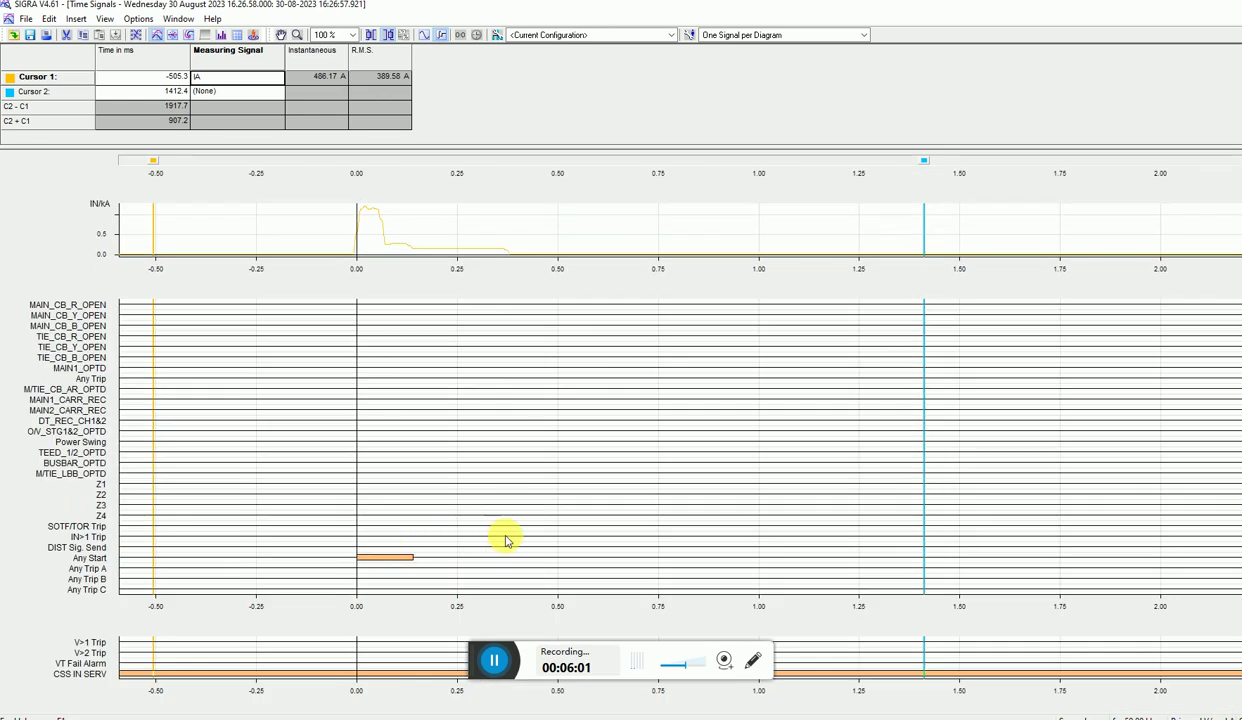
scroll(505, 540, up, 10)
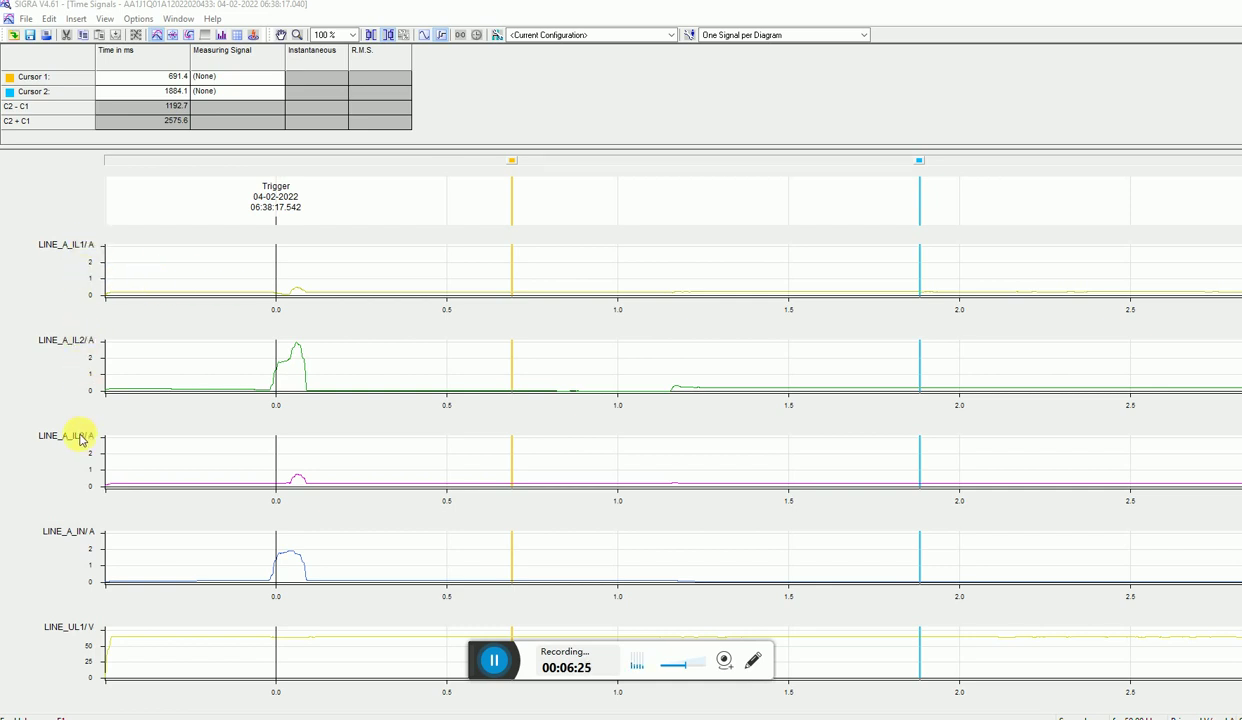
- Examine the line current and voltage traces of the fault record dated 04-02-2022
scroll(85, 445, down, 3)
scroll(80, 476, down, 3)
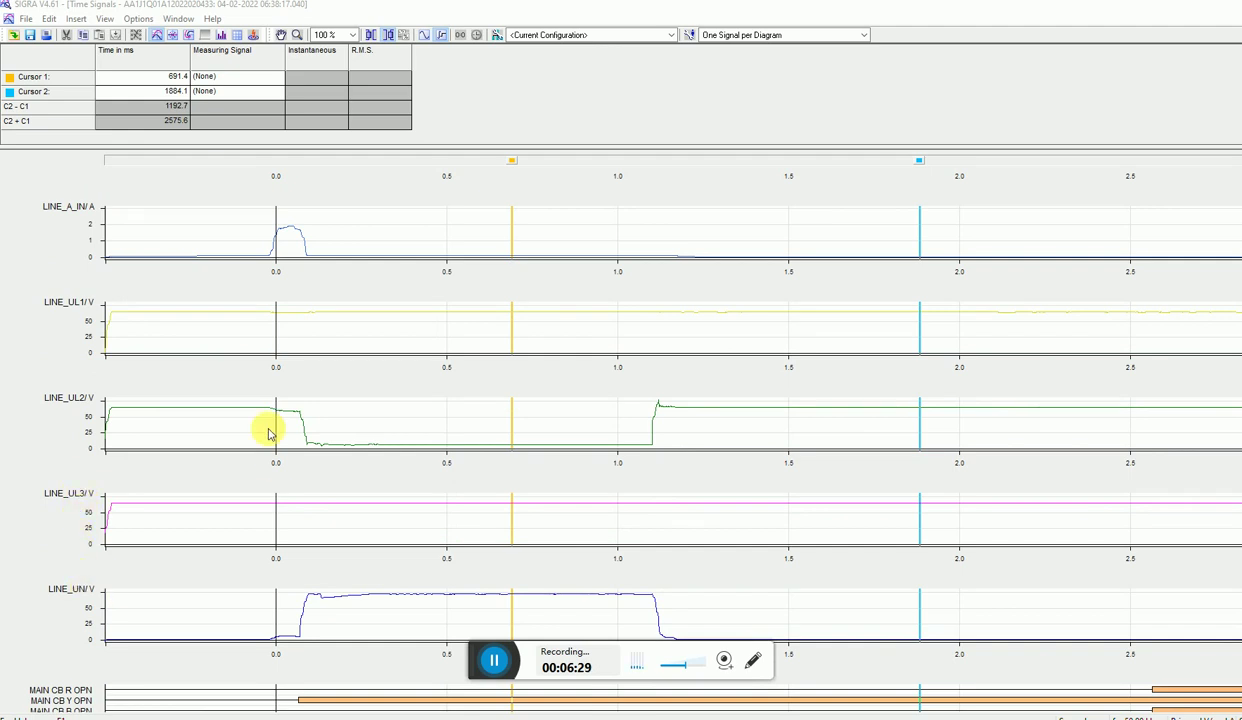
scroll(268, 430, up, 6)
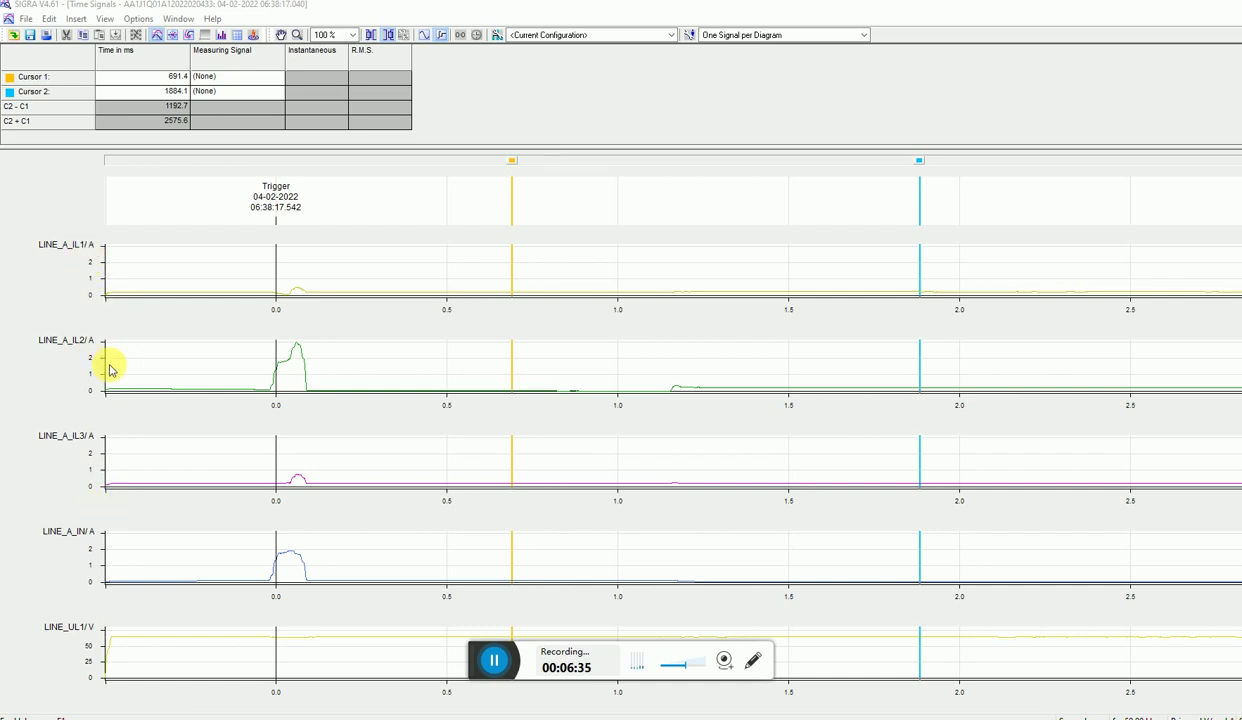
scroll(400, 530, down, 3)
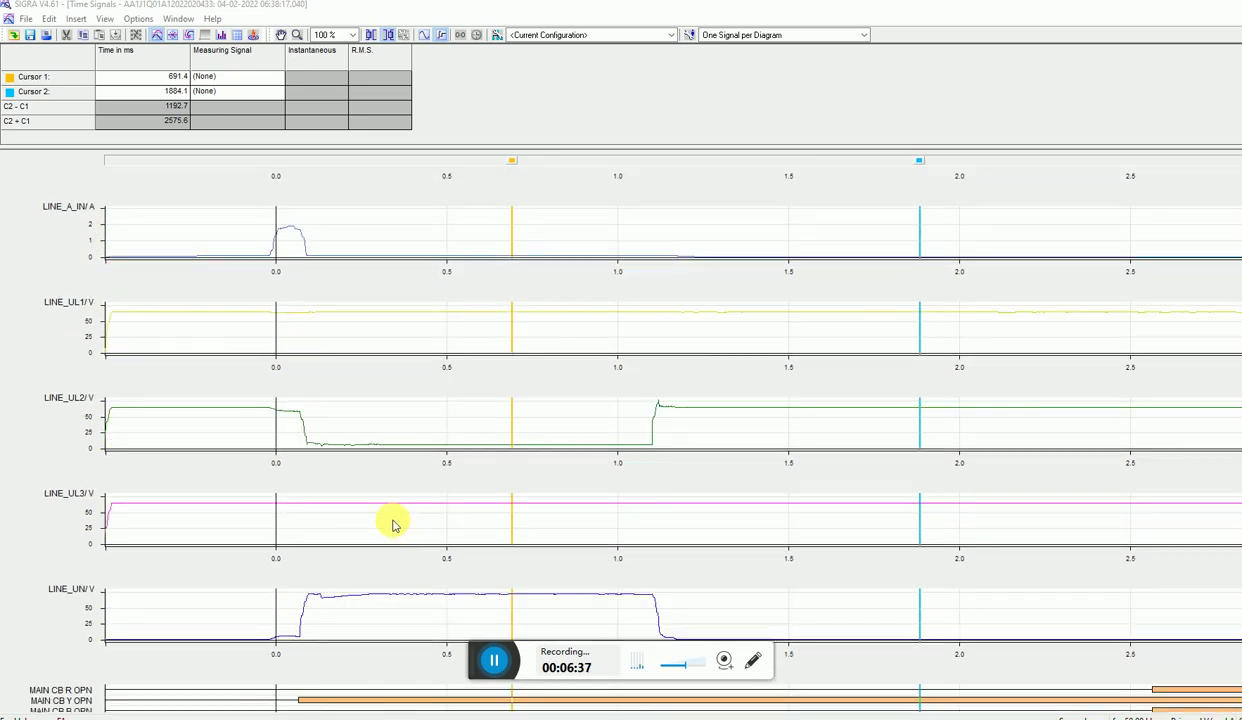
scroll(348, 454, up, 2)
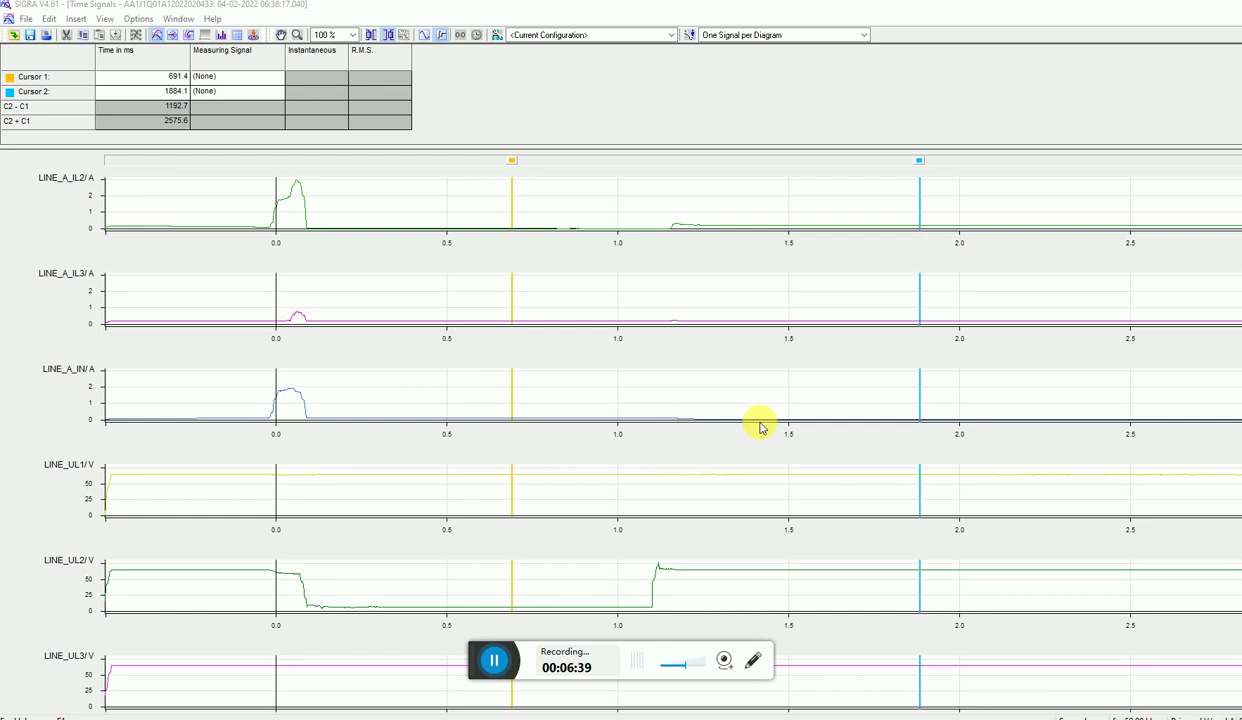
scroll(546, 427, up, 3)
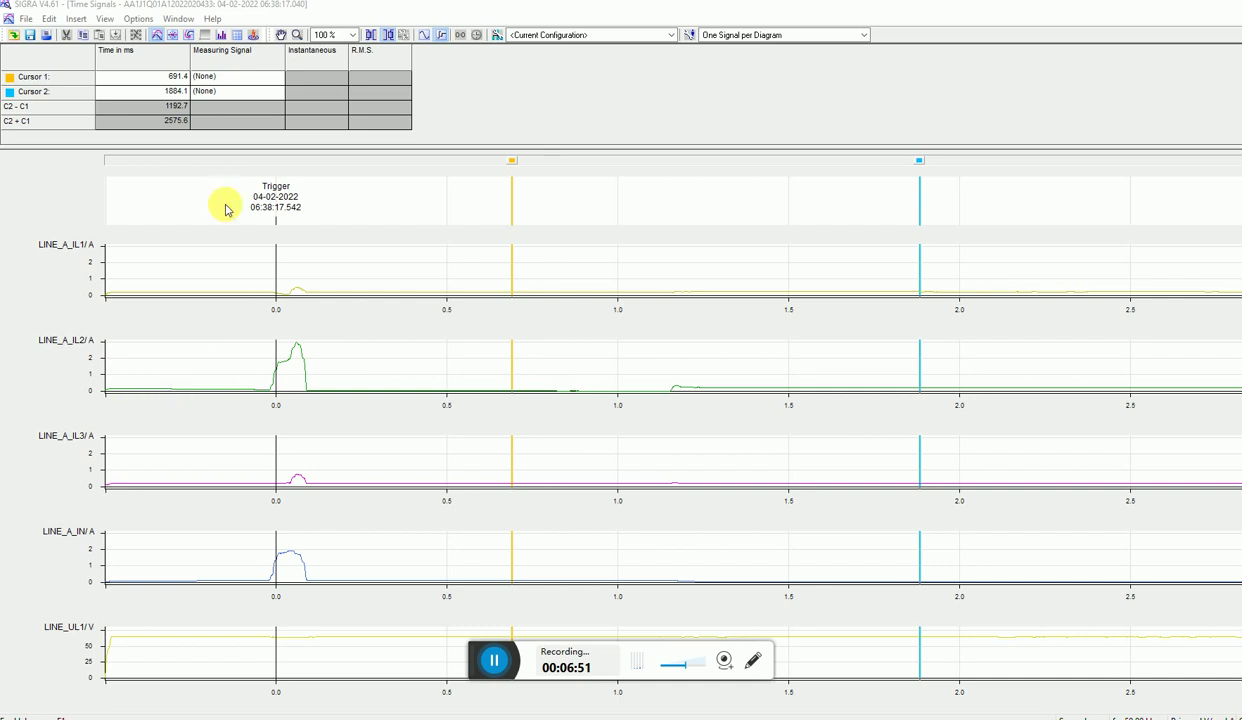
- Set the measuring signal of Cursor 1 to LINE_A_IL2 and read it at about -357 ms and at the trigger instant
click(258, 77)
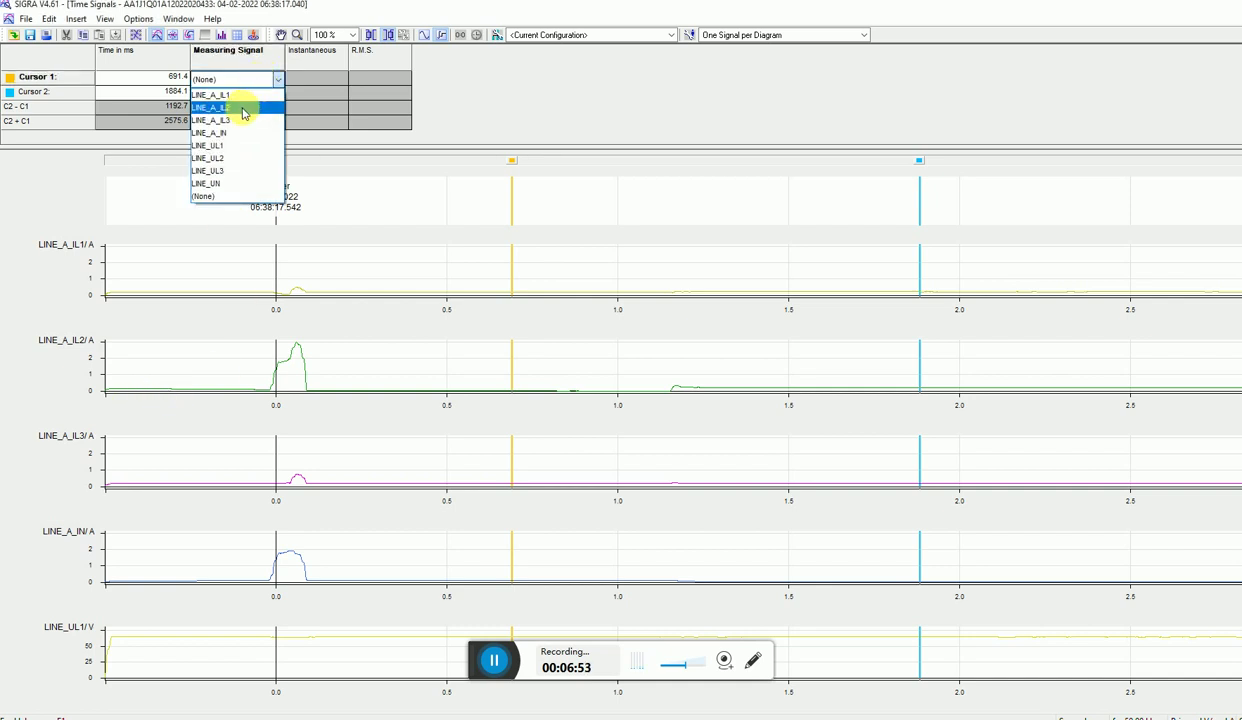
click(244, 108)
drag(512, 163, 160, 214)
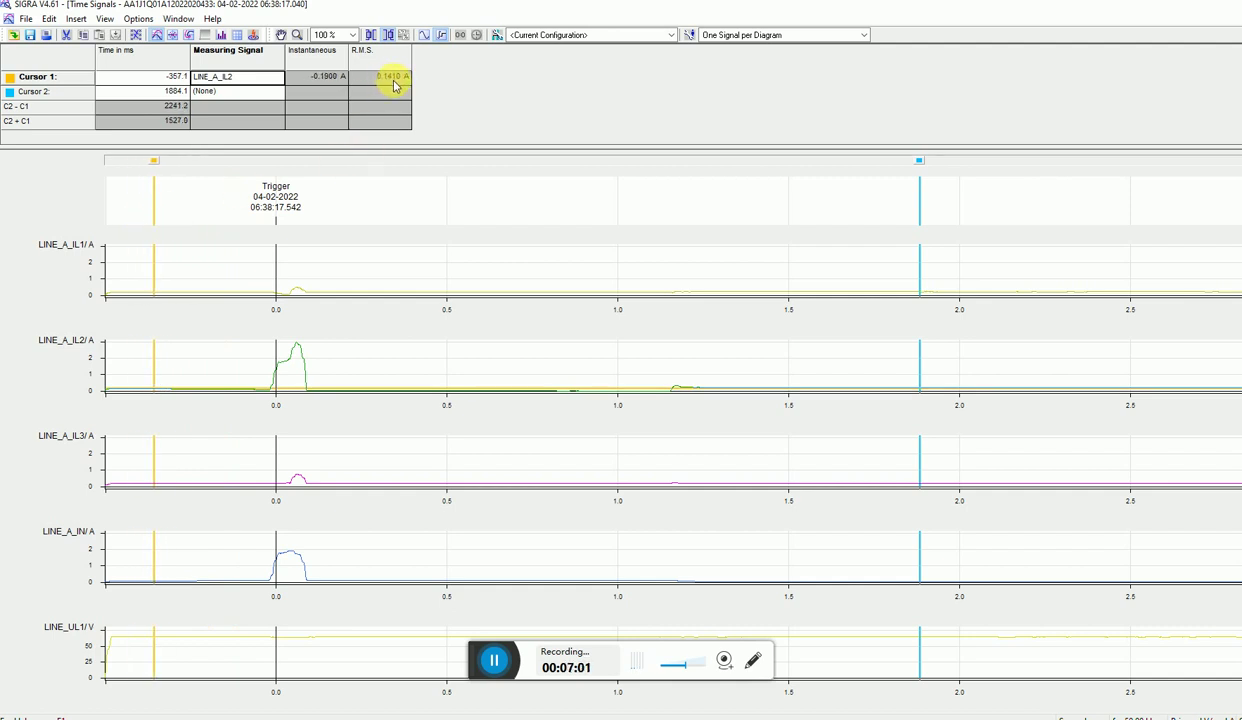
click(156, 165)
drag(156, 165, 283, 210)
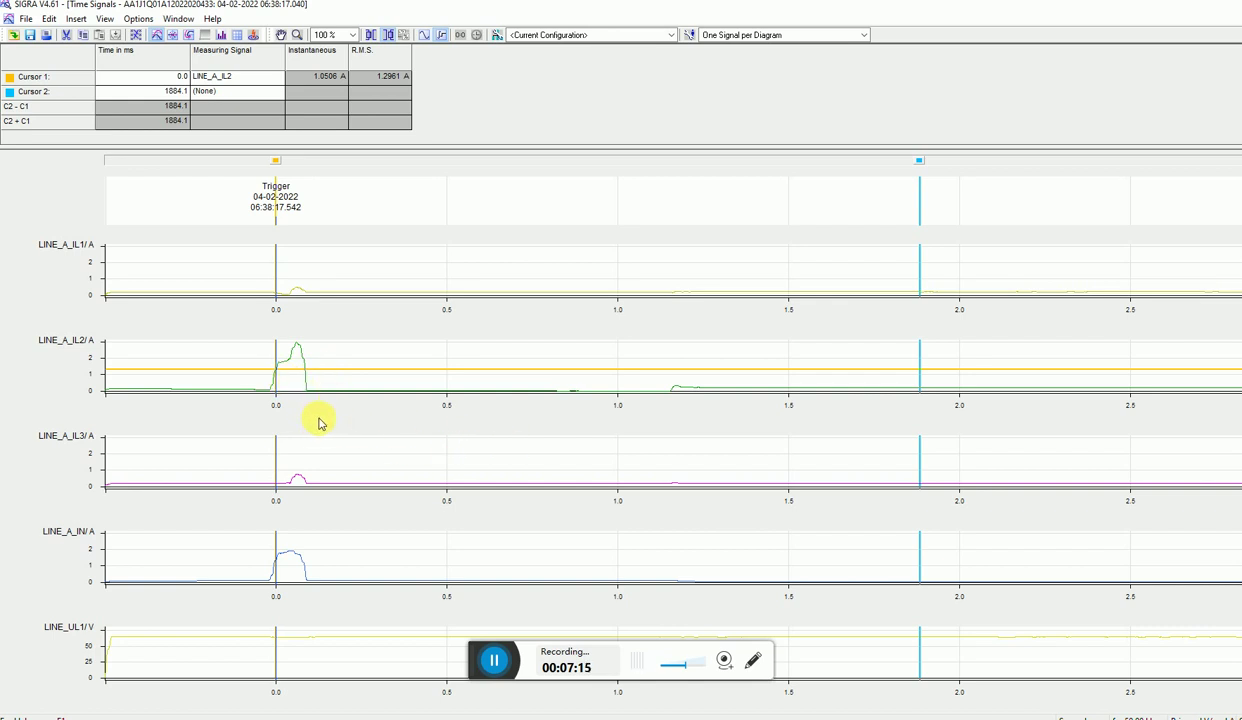
- Set the measuring signal of Cursor 1 to LINE_UL2
scroll(310, 288, down, 1)
scroll(350, 295, down, 1)
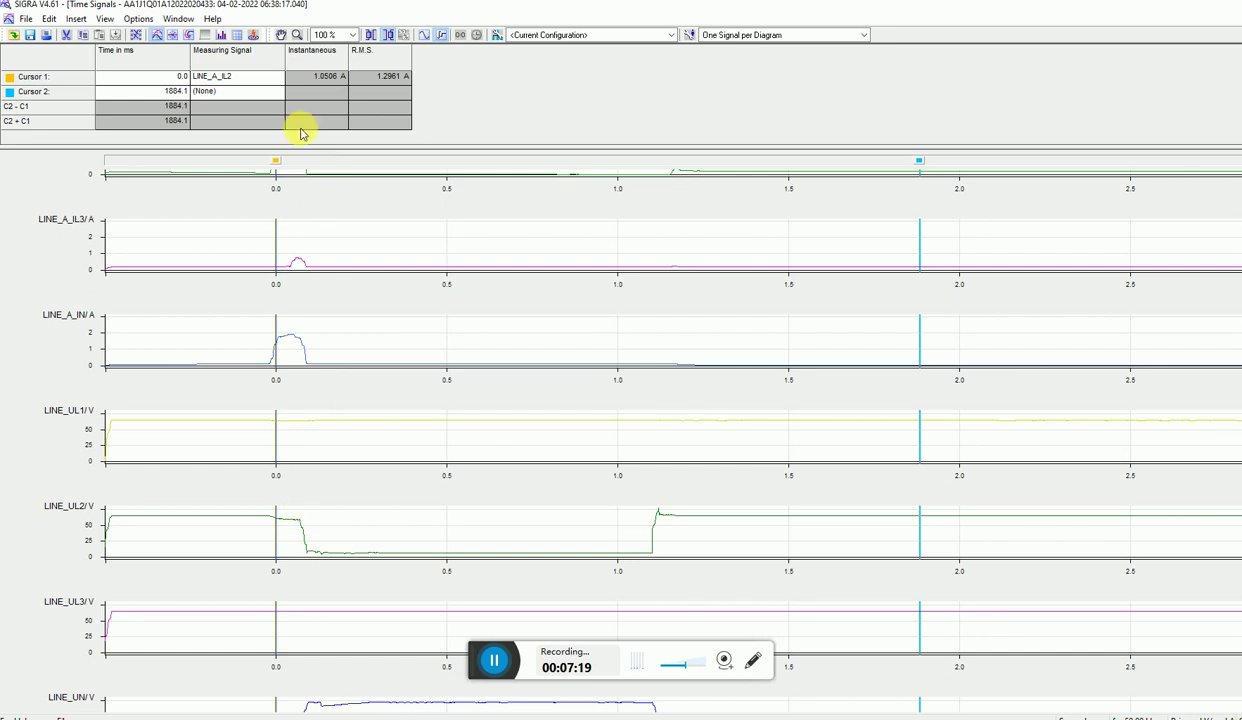
click(245, 78)
click(246, 82)
click(227, 158)
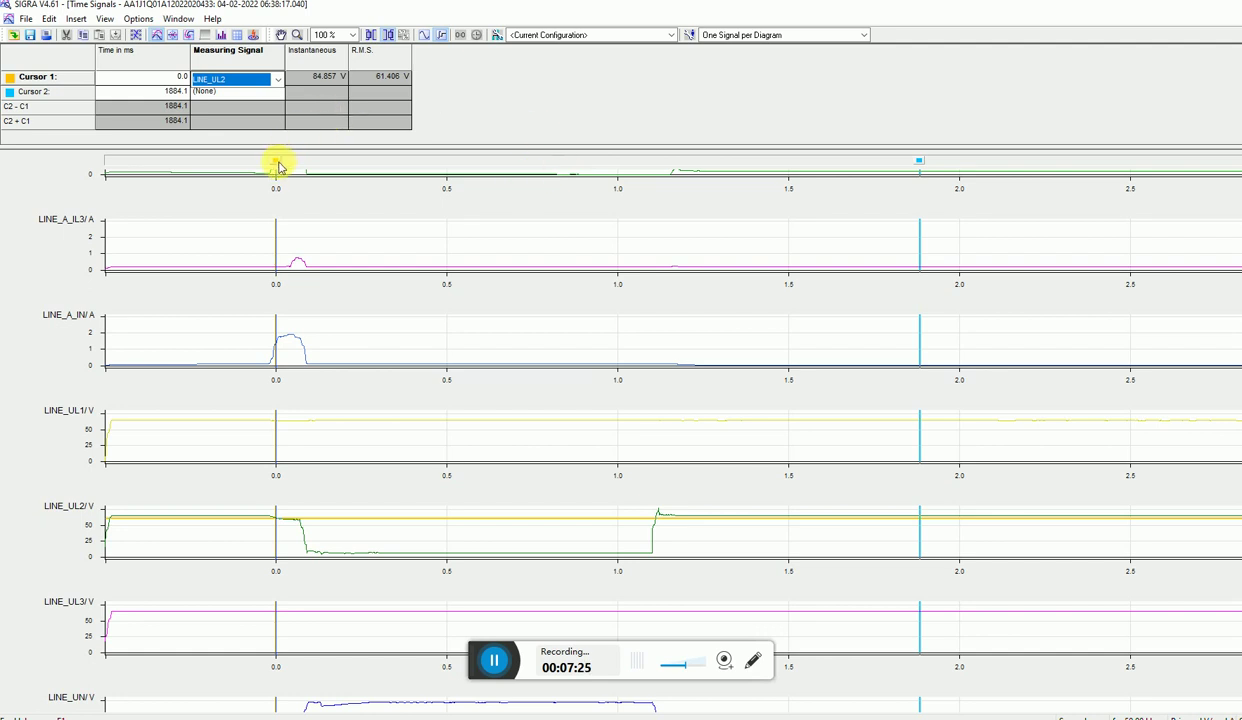
- Read the primary LINE_UL2 voltage with Cursor 1 at about -26 ms, 45 ms, 105 ms and 164 ms
drag(278, 167, 274, 233)
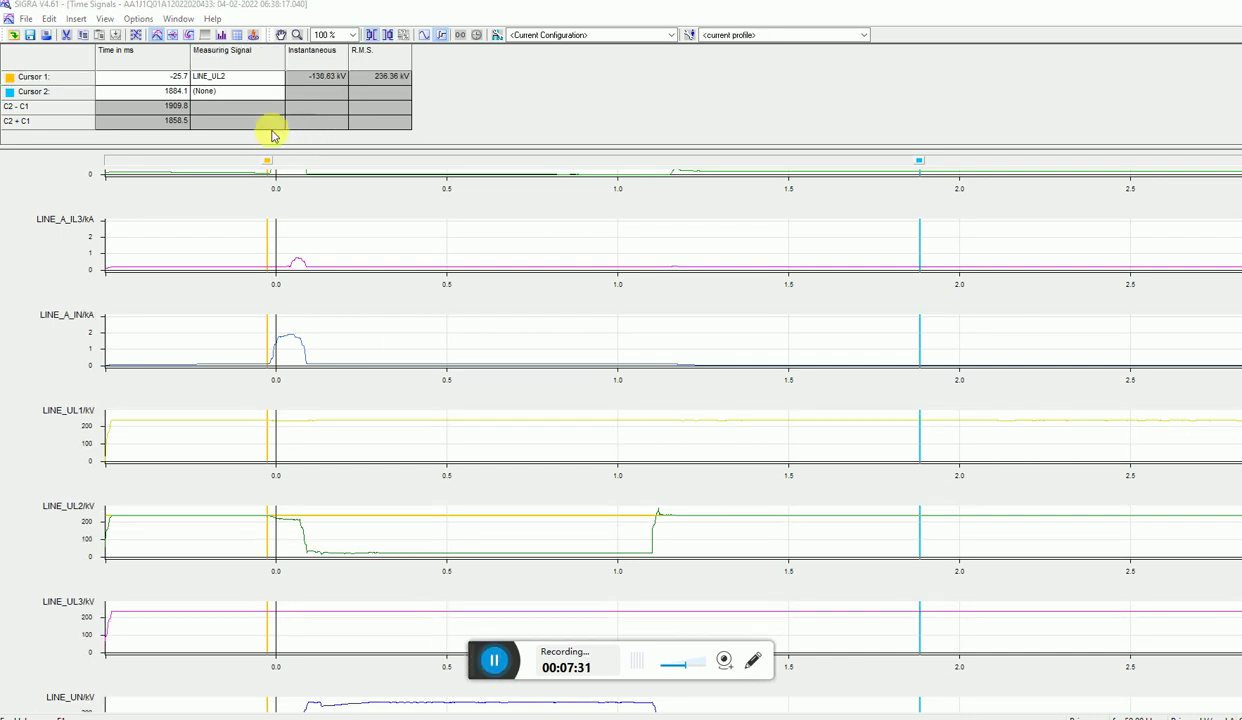
drag(271, 160, 299, 242)
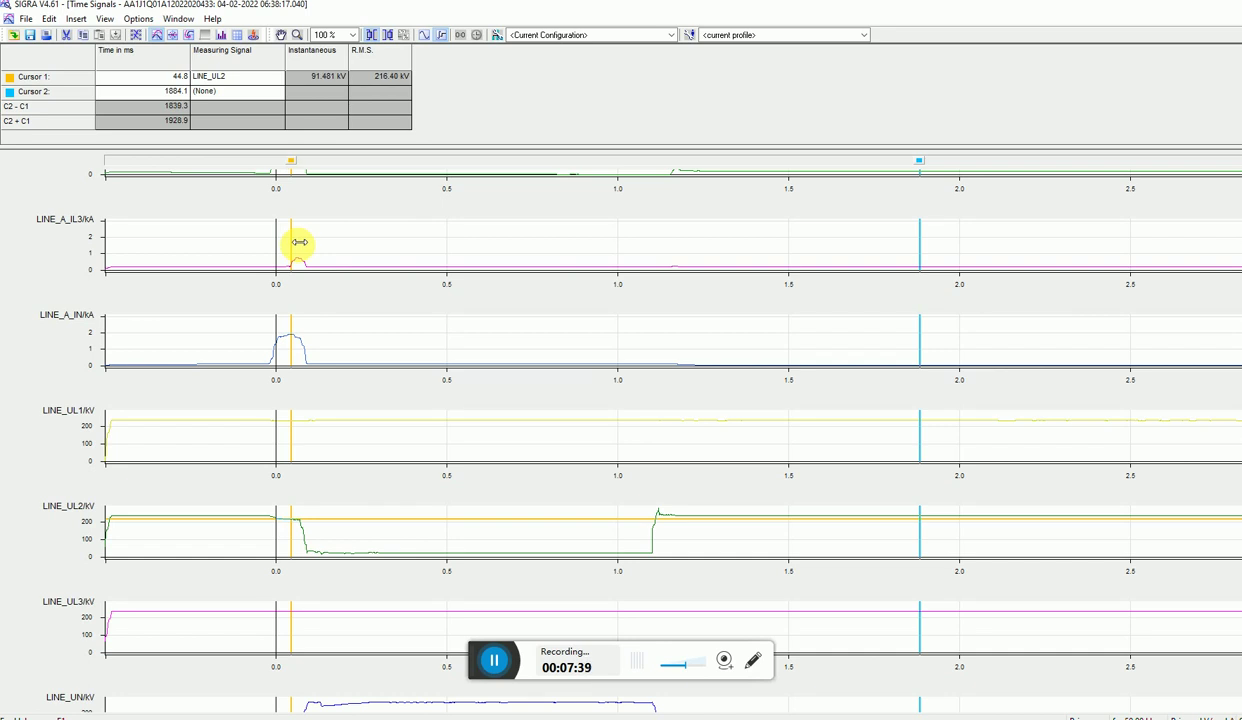
drag(299, 242, 316, 248)
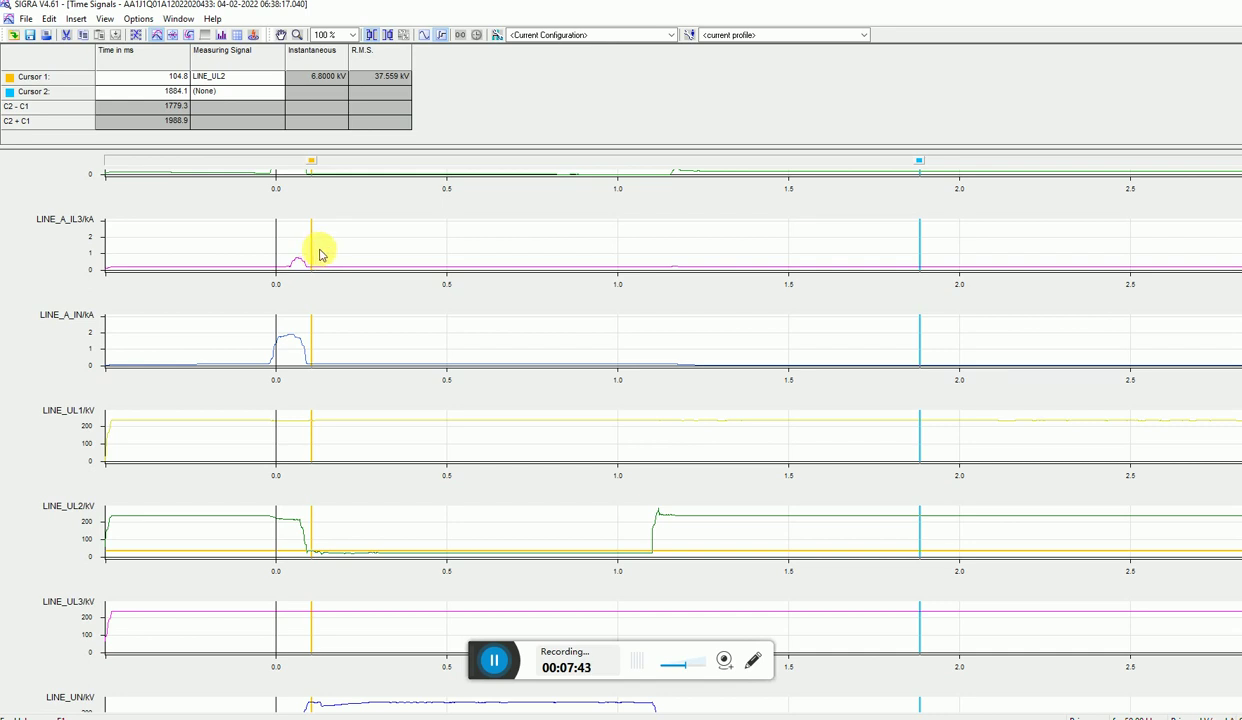
drag(320, 254, 332, 254)
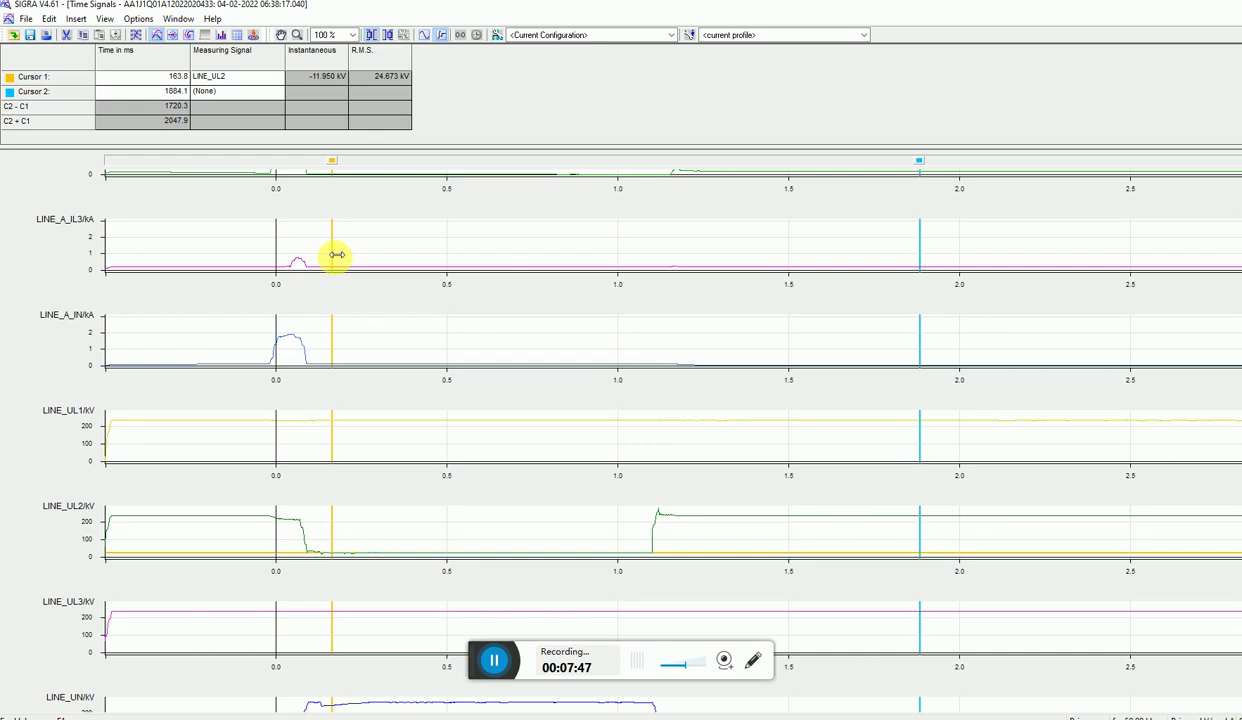
- Recheck LINE_UL2 with Cursor 1 at about 21 ms and at the trigger, and place the cursor at about 105 ms
drag(337, 255, 284, 257)
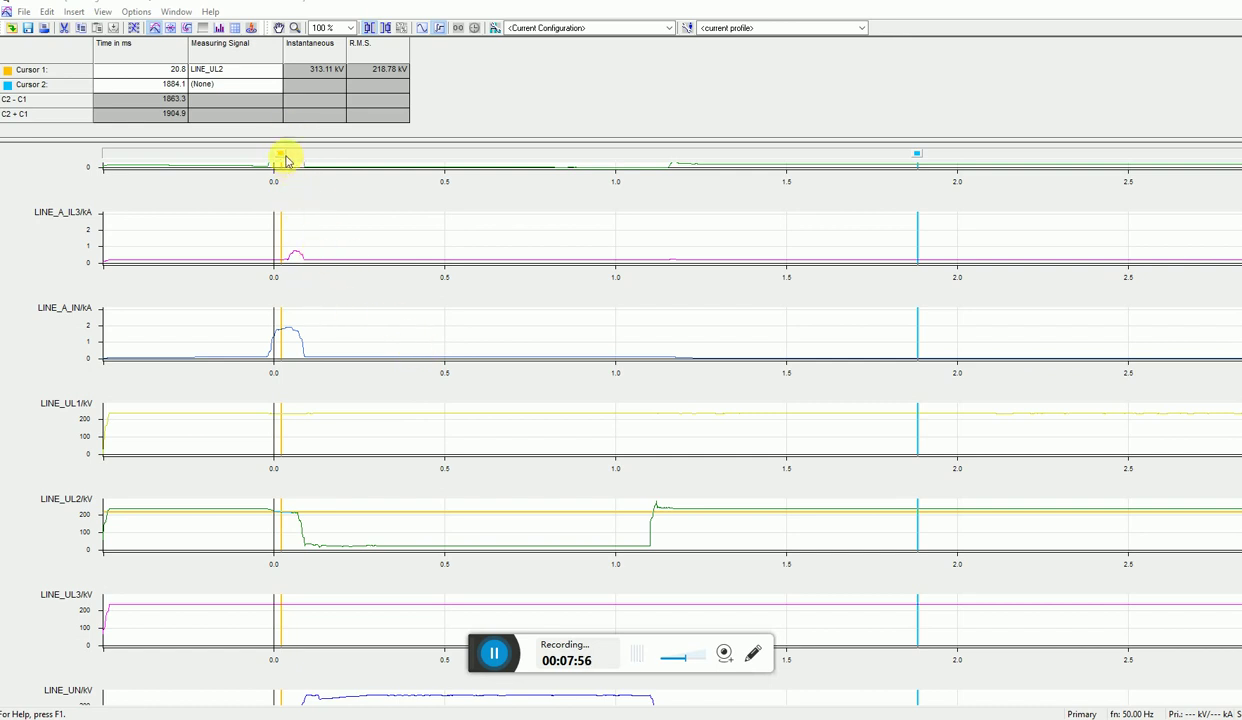
drag(281, 158, 275, 186)
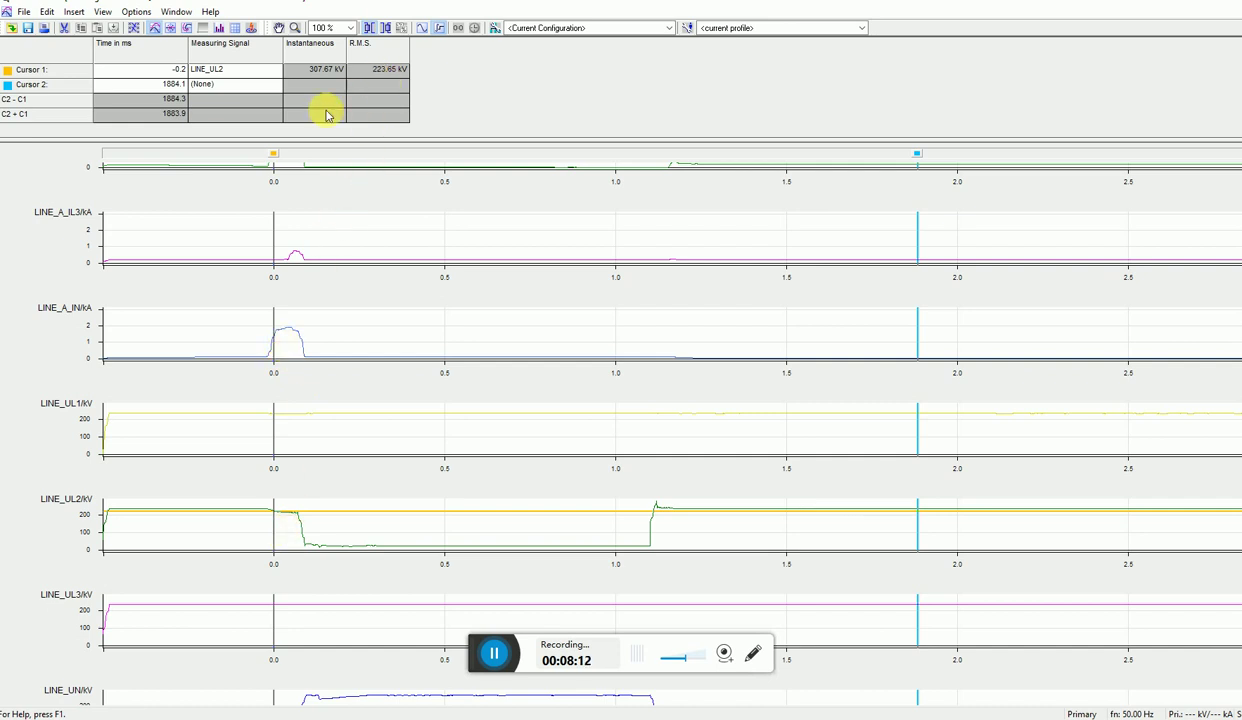
drag(273, 158, 310, 157)
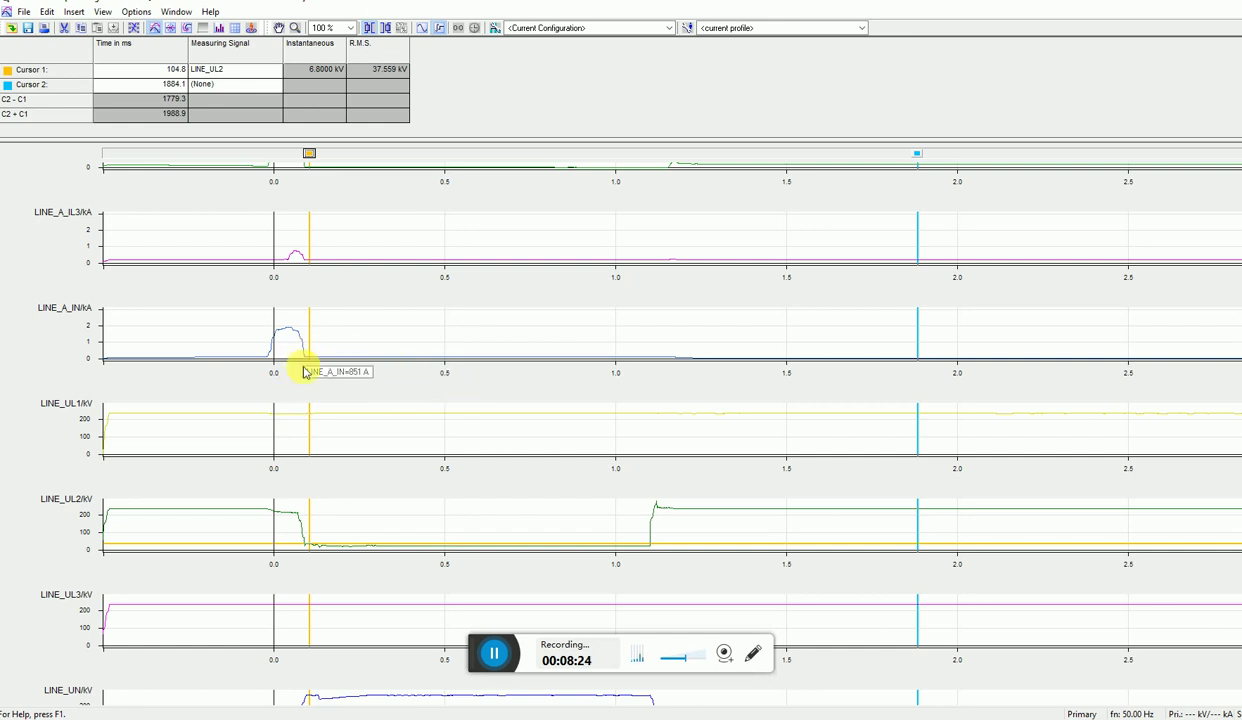
- Examine the binary signals for the main and tie breaker poles, trips, auto-reclose and carrier receive against the voltage traces
scroll(382, 485, down, 2)
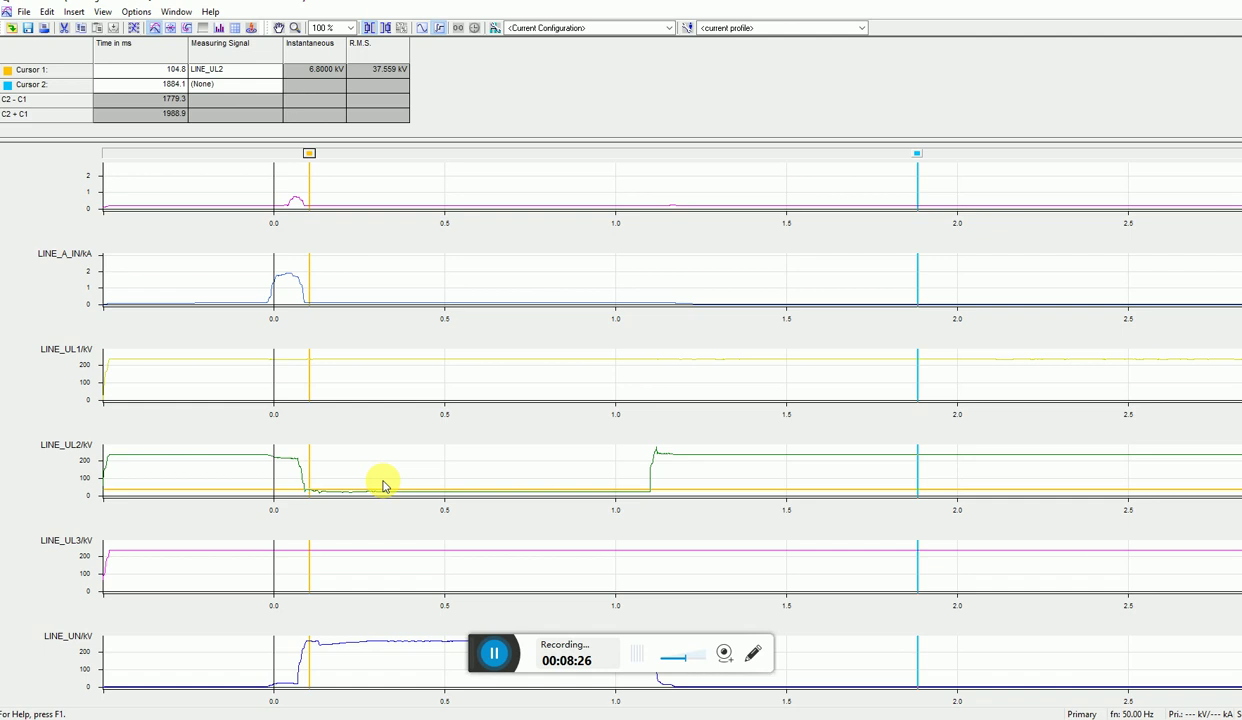
scroll(382, 485, down, 2)
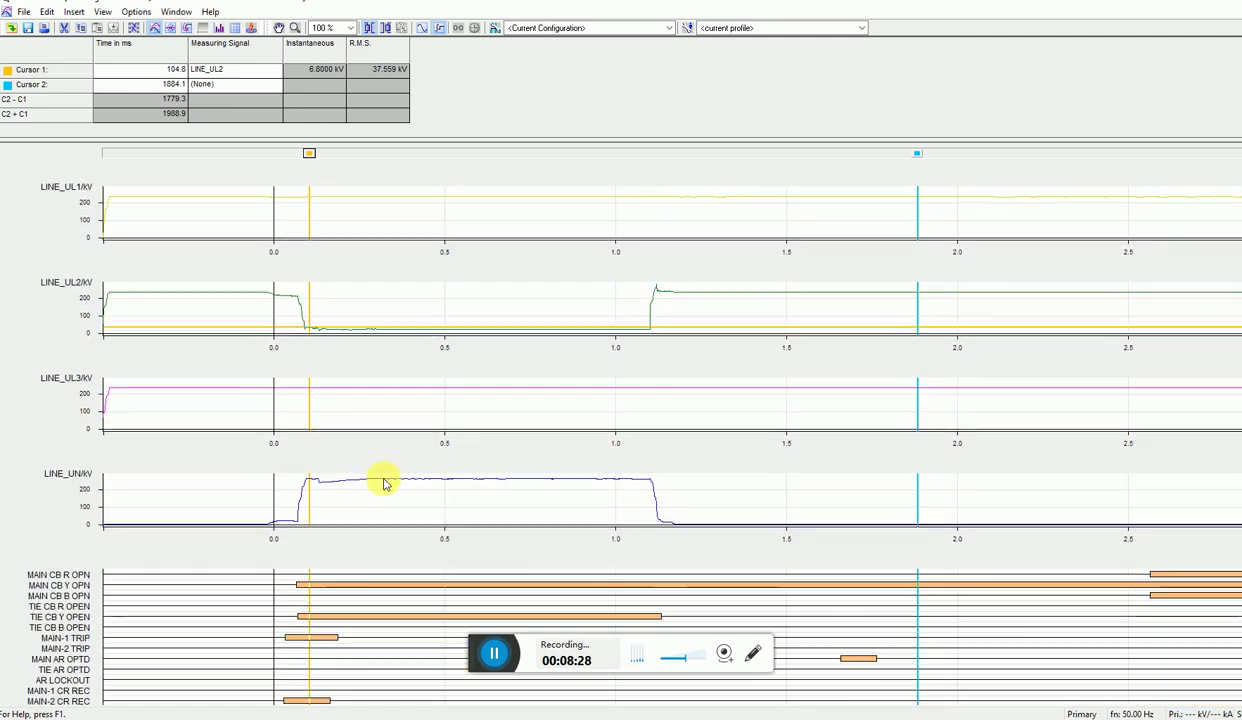
scroll(524, 528, down, 1)
scroll(524, 528, down, 1)
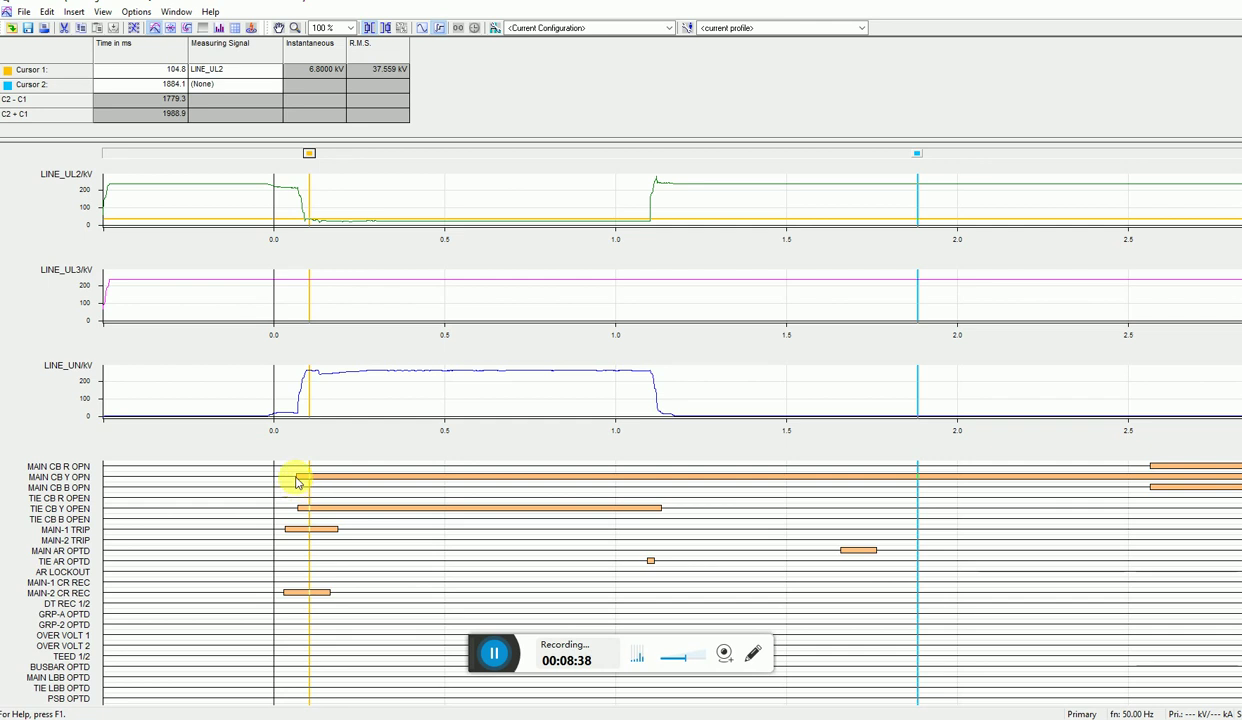
mouse_move(299, 482)
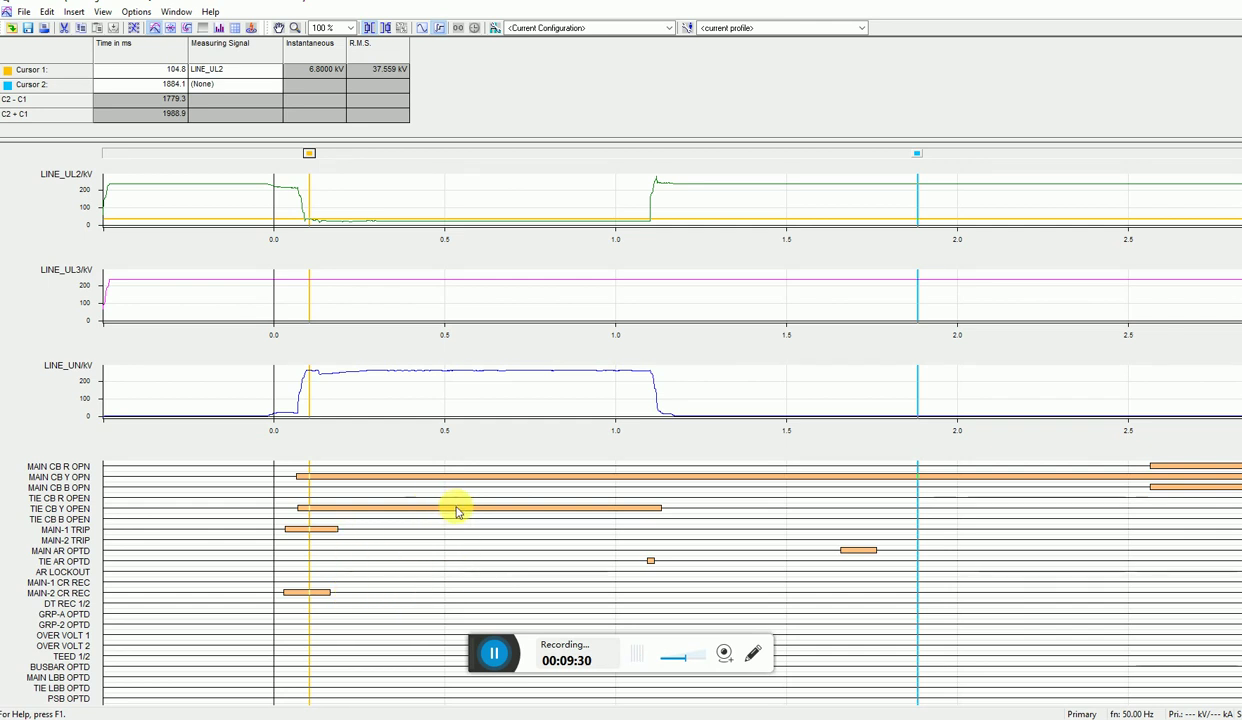
mouse_move(459, 514)
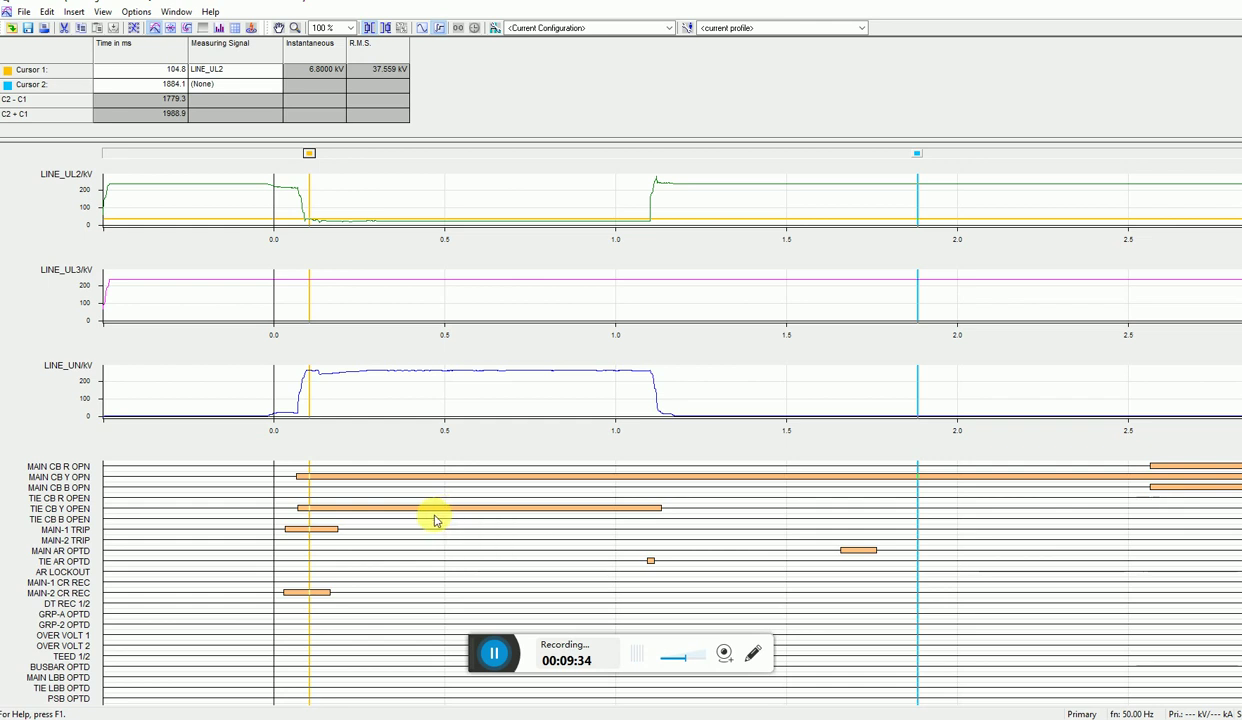
mouse_move(420, 524)
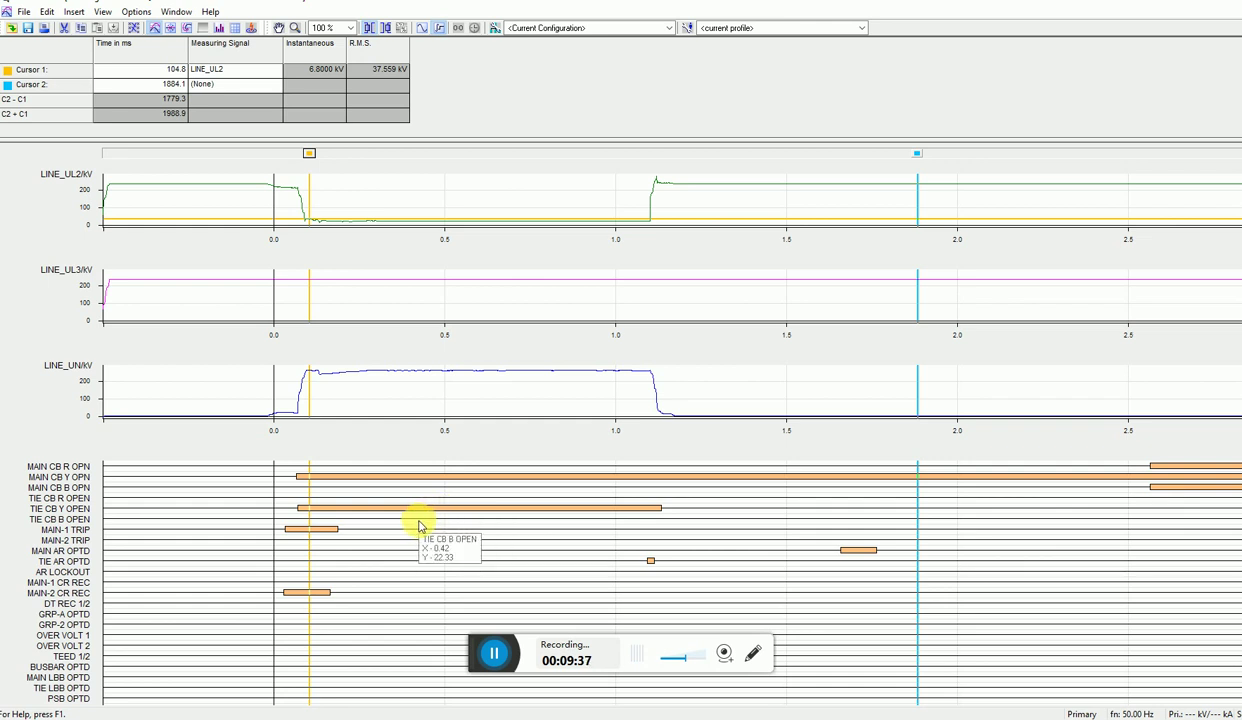